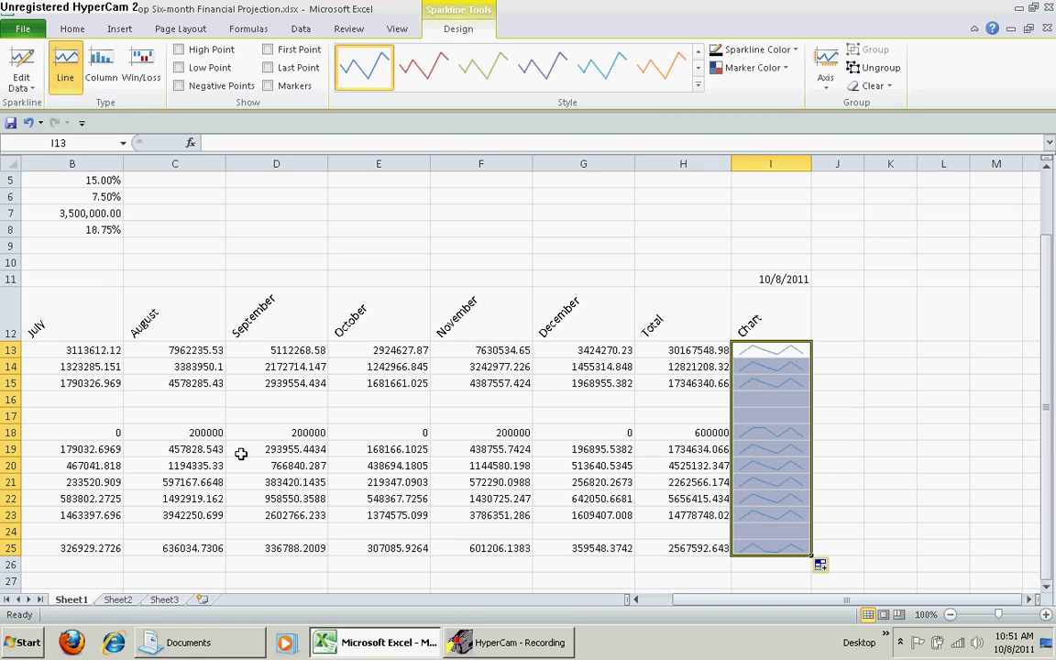
# - Format B:H of rows 13, 15, 18, 23 and 25 as Currency with $ symbol, two decimals and black parenthesised negatives
pyautogui.hotkey('ctrl', 'Home')
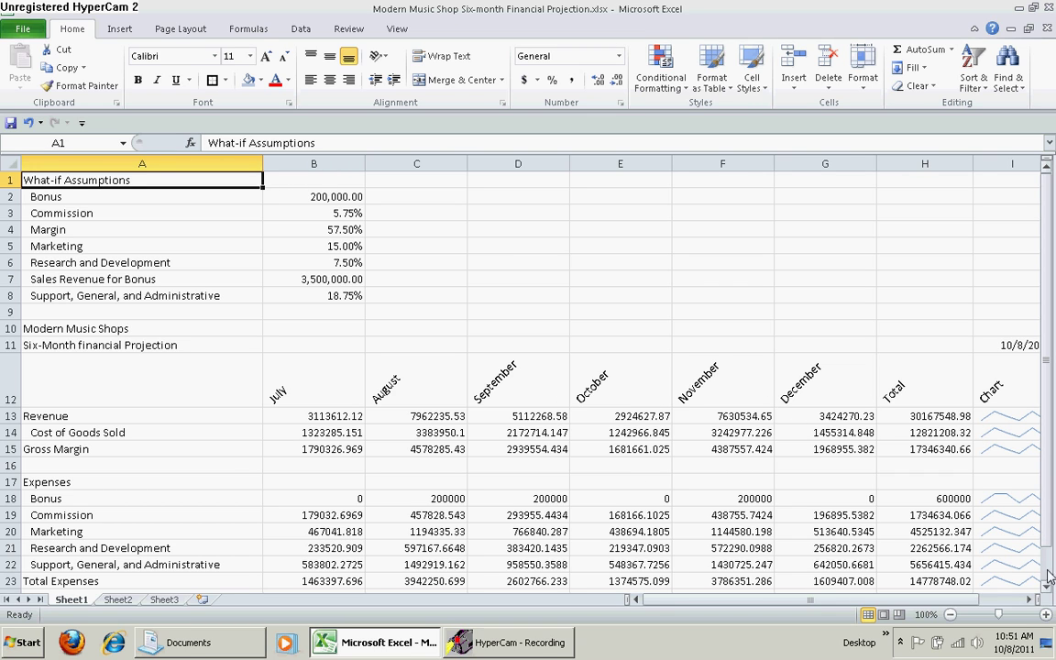
pyautogui.moveTo(1047, 589); pyautogui.dragTo(1047, 589)
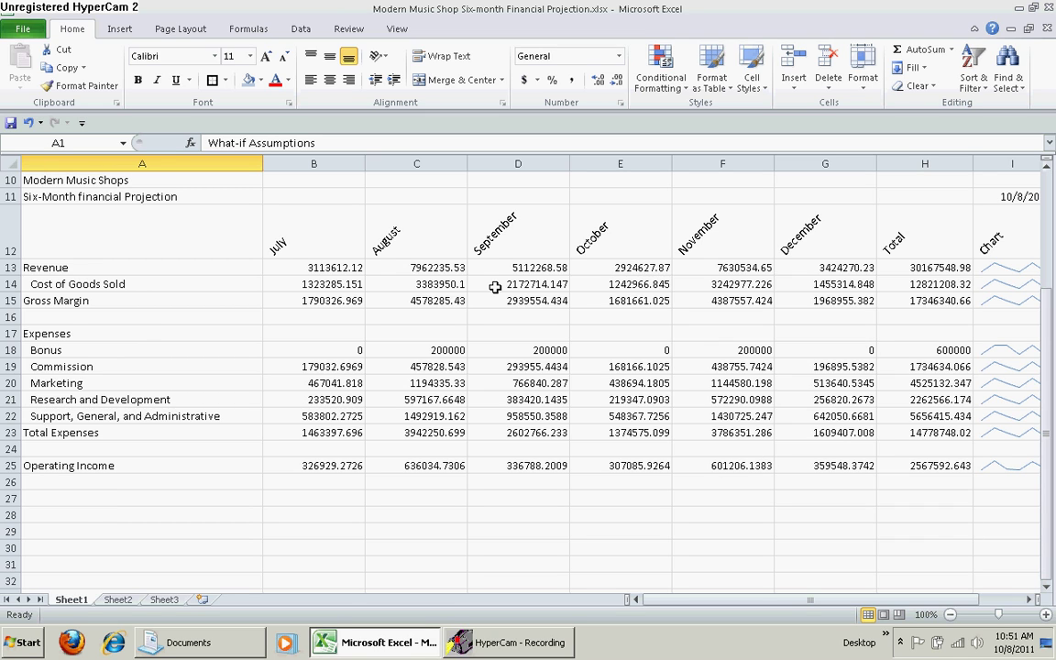
pyautogui.click(308, 268)
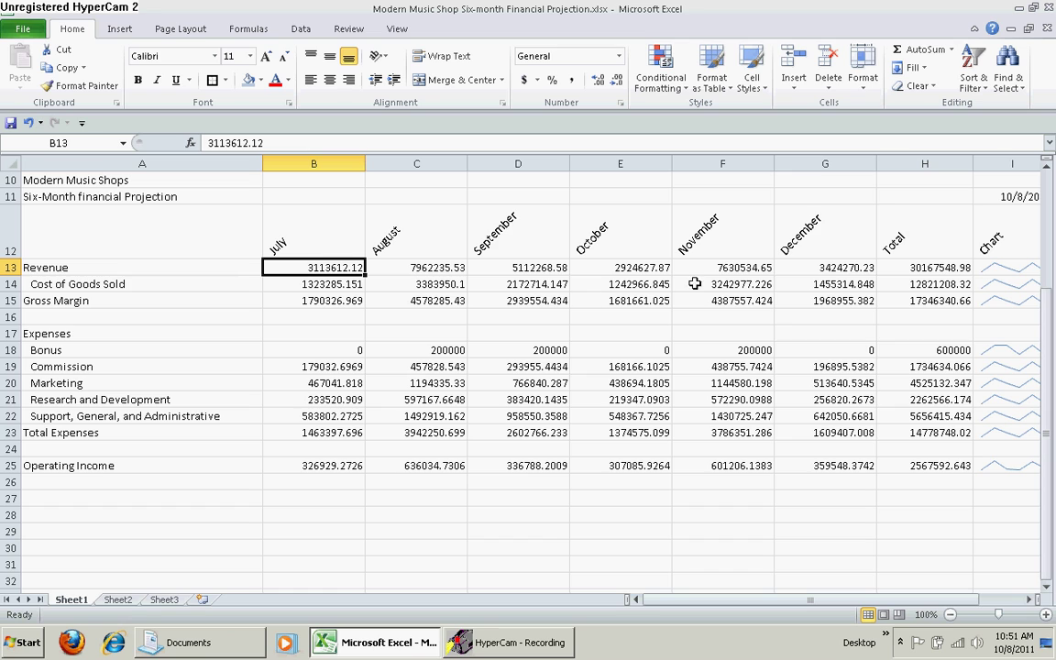
pyautogui.keyDown('shift'); pyautogui.click(937, 268); pyautogui.keyUp('shift')
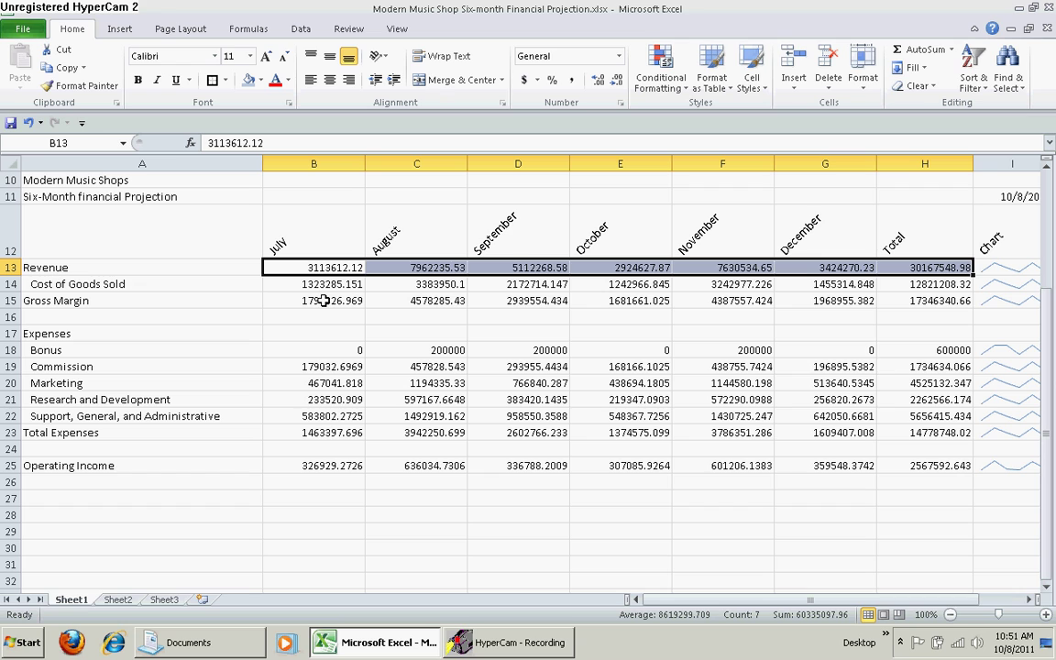
pyautogui.moveTo(324, 301); pyautogui.dragTo(886, 298)
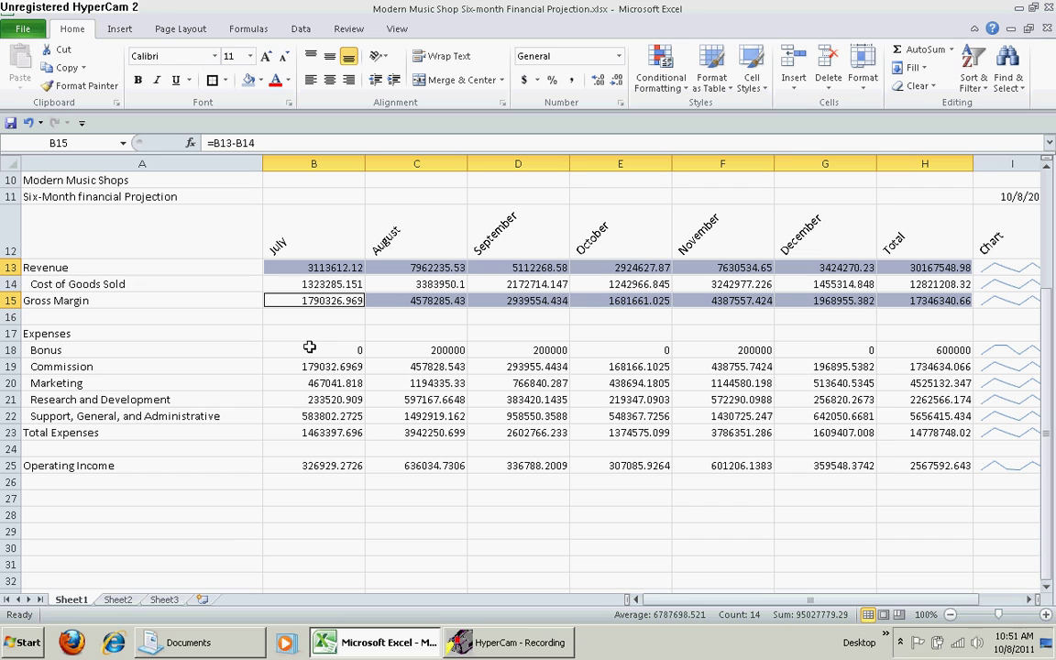
pyautogui.moveTo(310, 346); pyautogui.dragTo(919, 346)
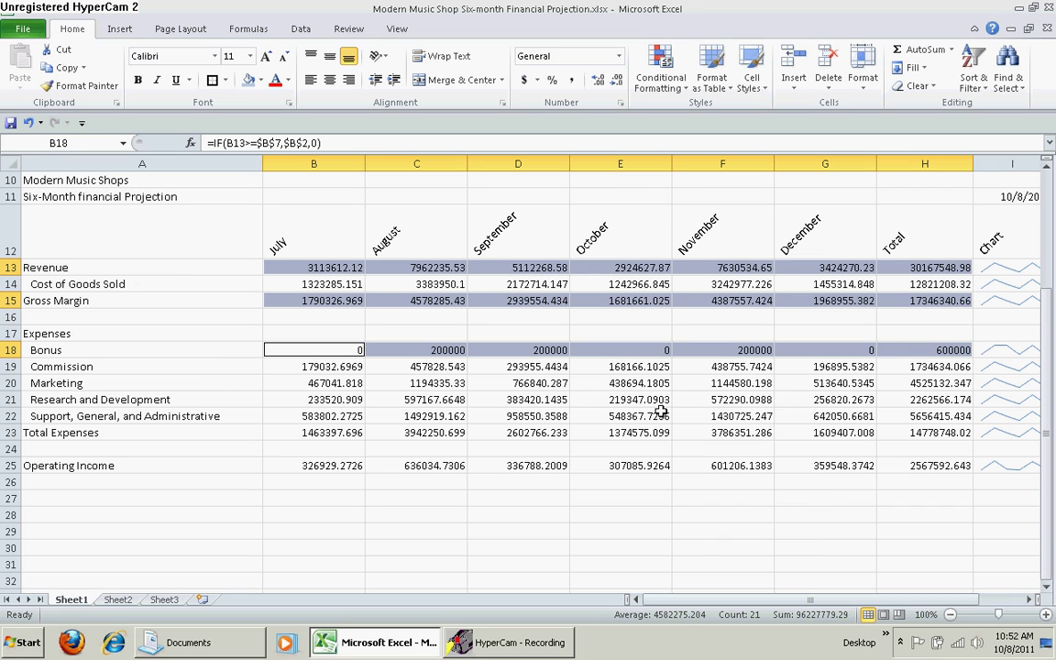
pyautogui.moveTo(321, 431); pyautogui.dragTo(790, 418)
pyautogui.moveTo(917, 416); pyautogui.dragTo(910, 436)
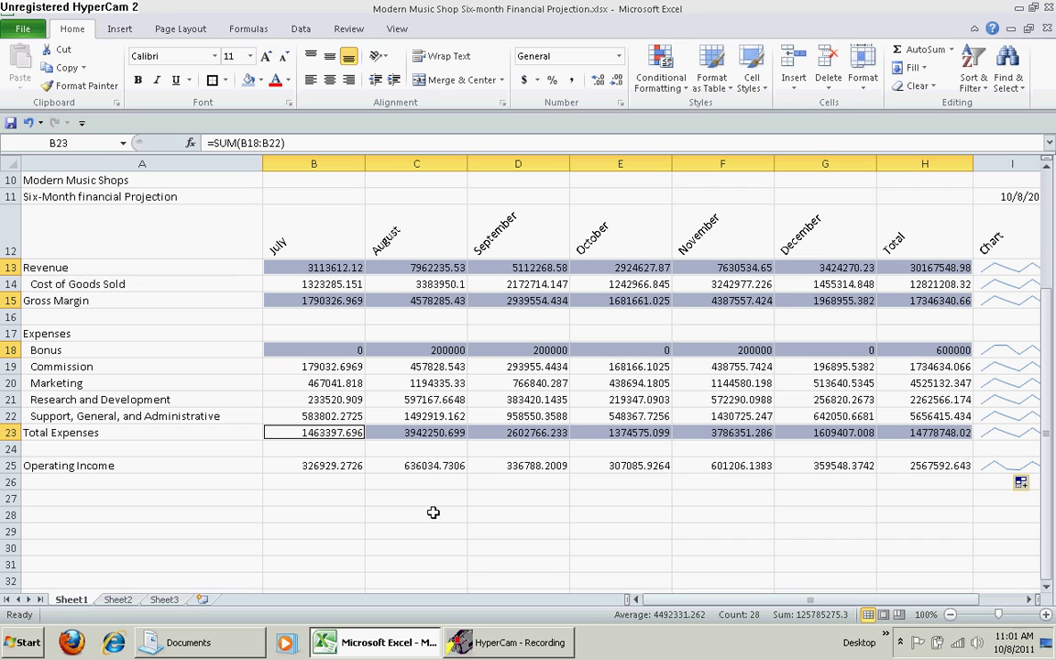
pyautogui.moveTo(326, 459); pyautogui.dragTo(938, 459)
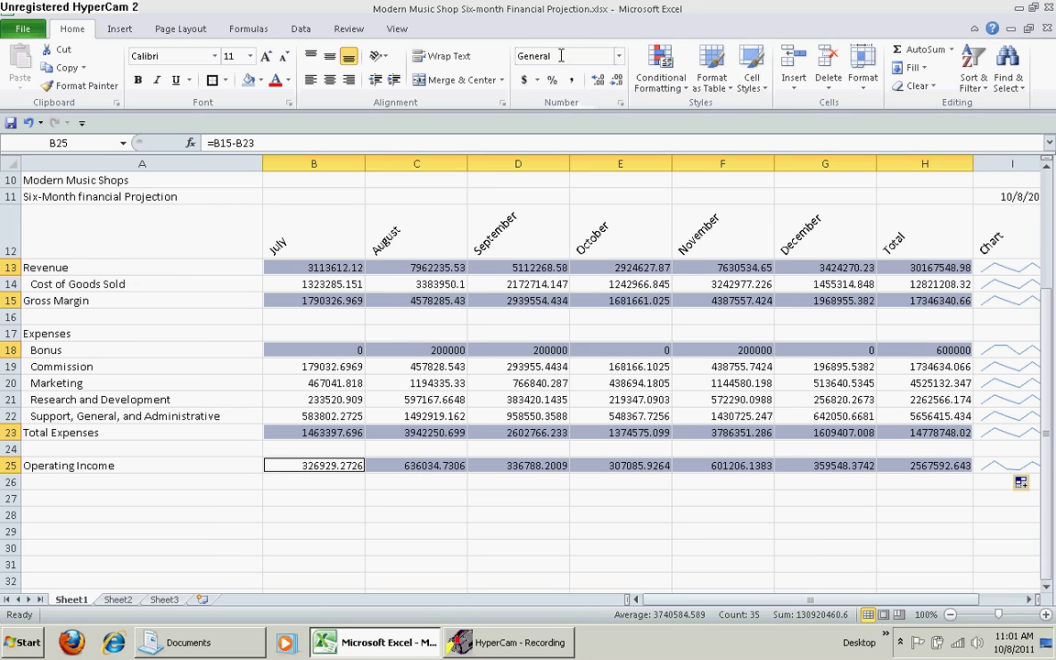
pyautogui.click(621, 104)
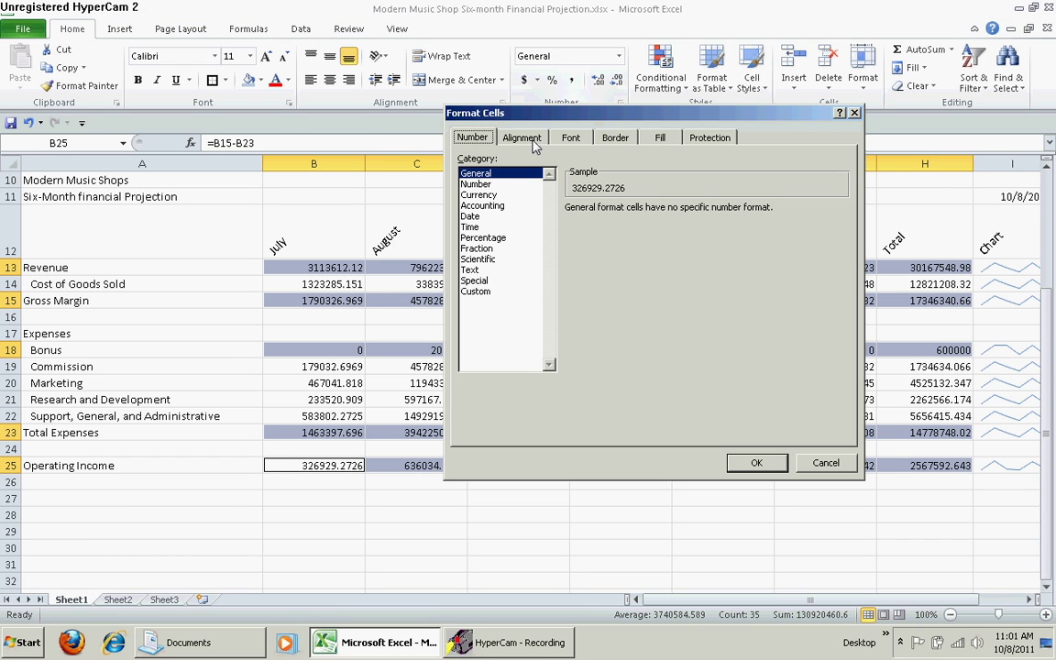
pyautogui.click(477, 195)
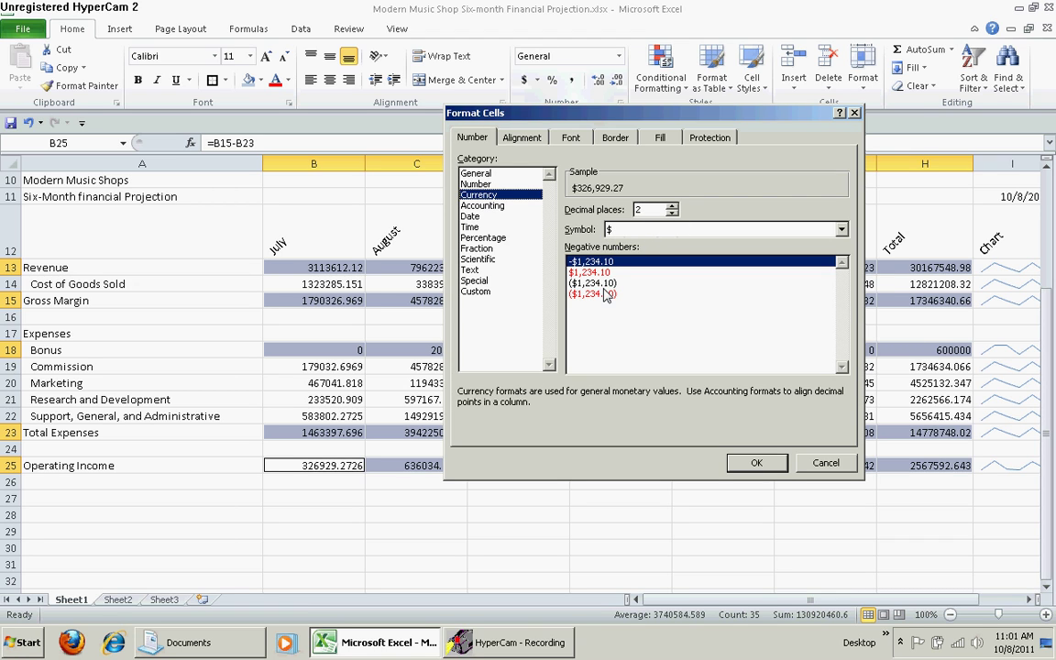
pyautogui.click(595, 285)
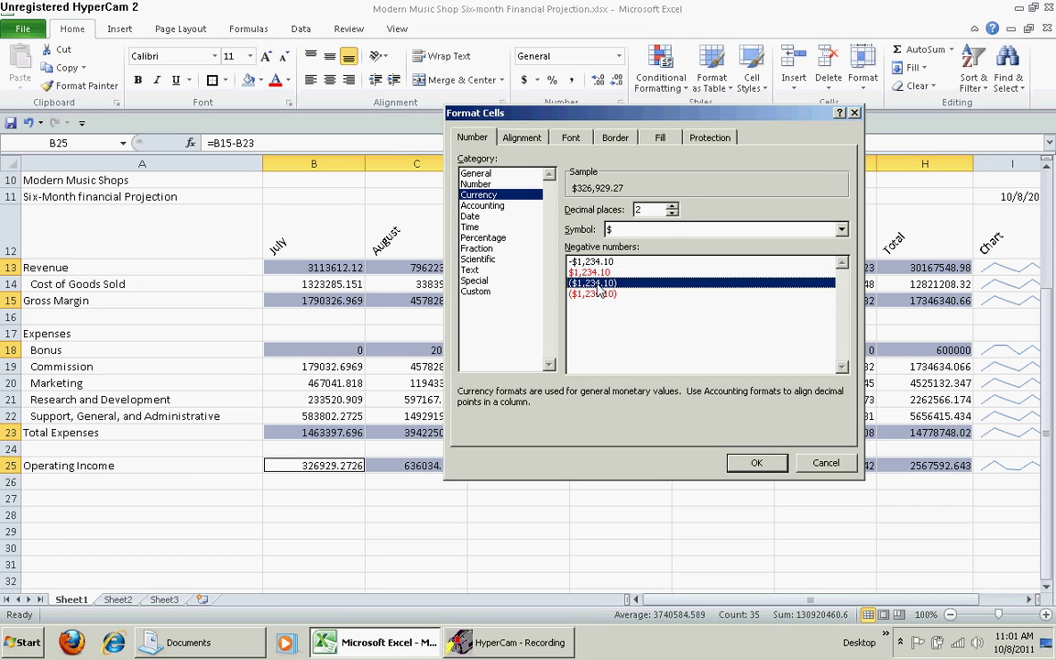
pyautogui.click(757, 464)
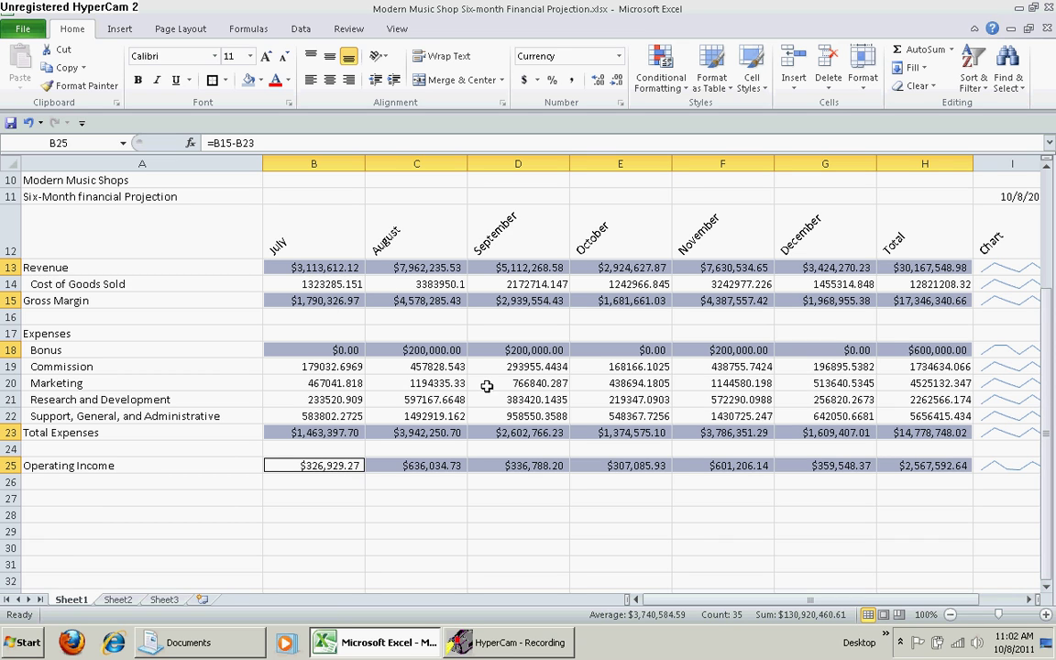
# - Format B14:H14 and B19:H22 as Currency with two decimals, symbol None and black negatives in parentheses
pyautogui.moveTo(301, 283); pyautogui.dragTo(894, 281)
pyautogui.moveTo(309, 366); pyautogui.dragTo(942, 421)
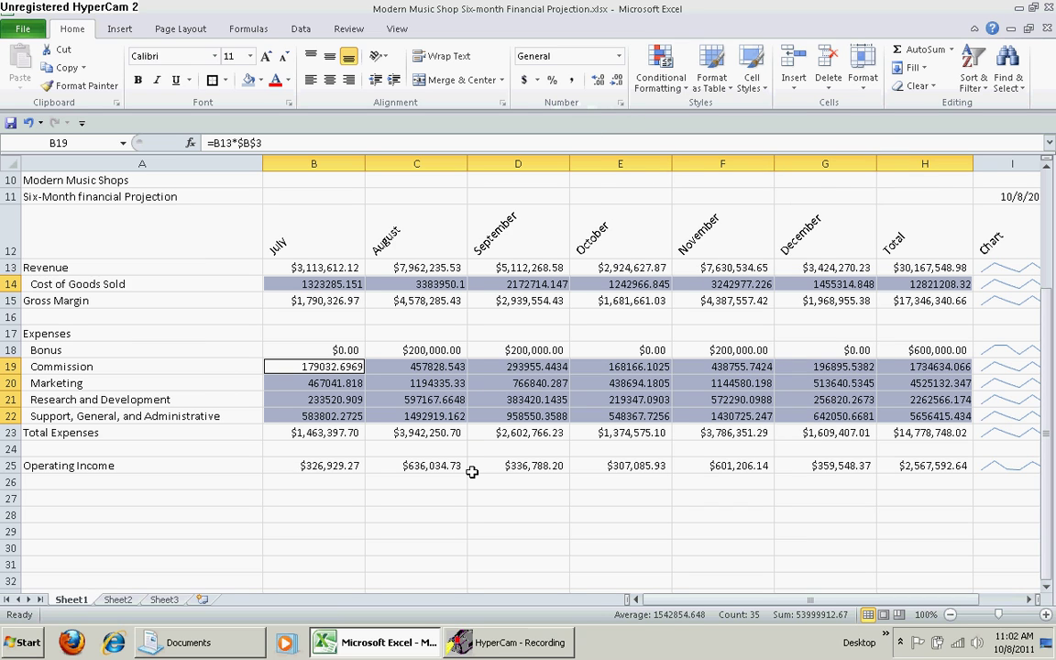
pyautogui.hotkey('ctrl', '1')
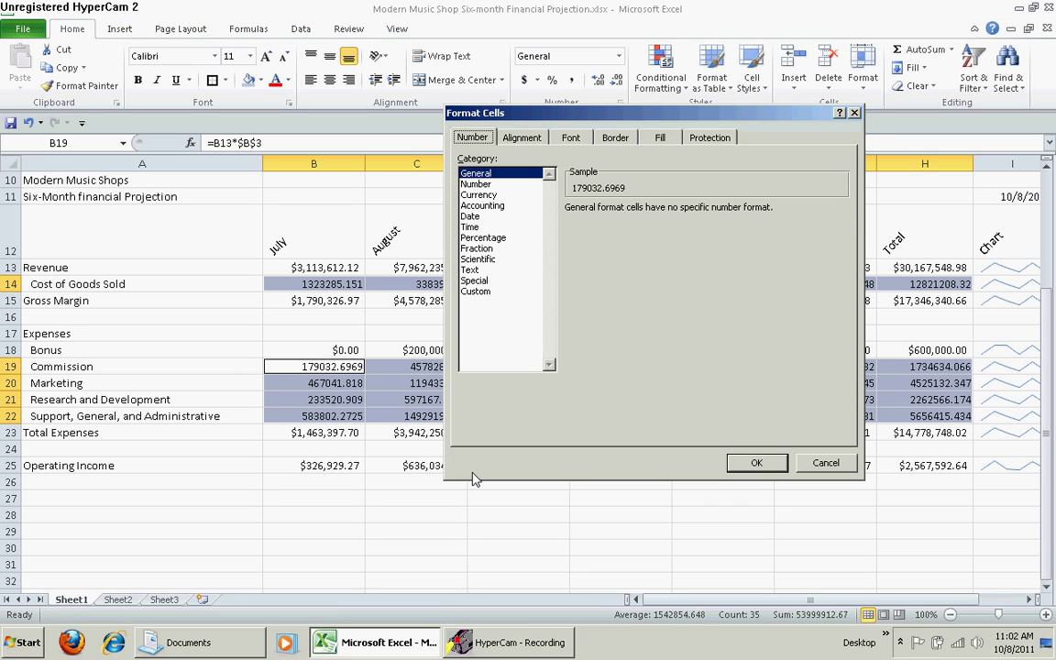
pyautogui.click(491, 196)
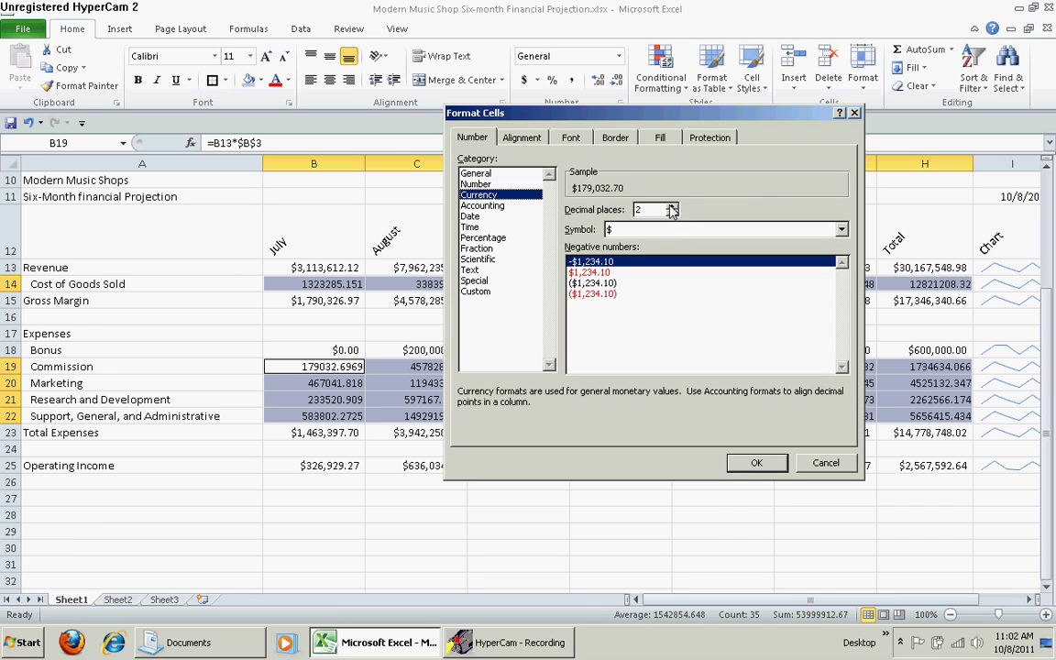
pyautogui.click(841, 231)
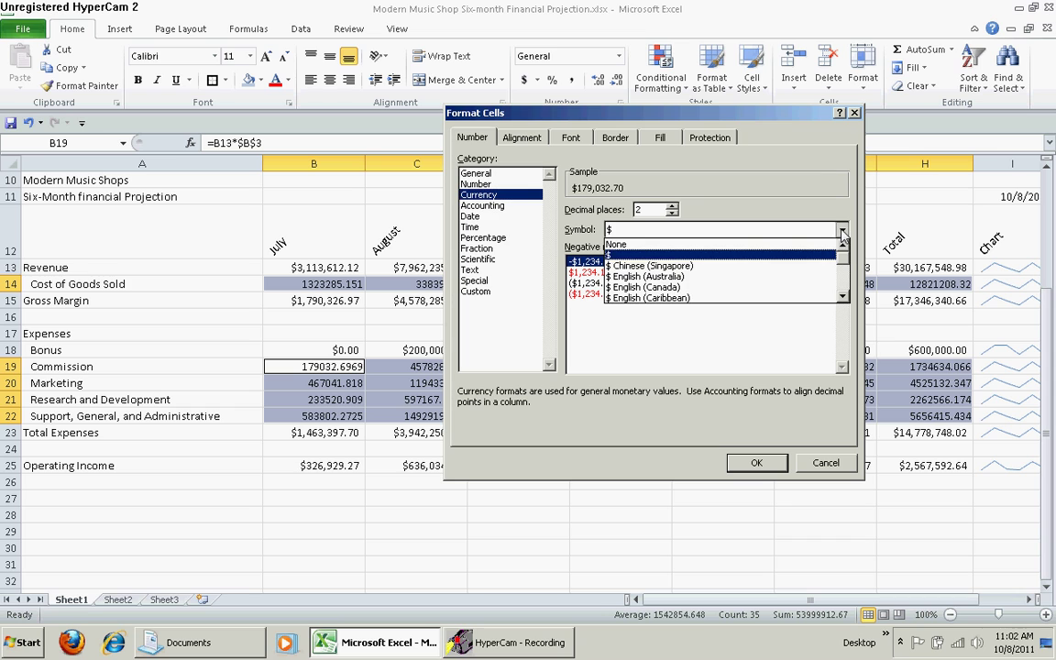
pyautogui.click(679, 246)
pyautogui.click(591, 283)
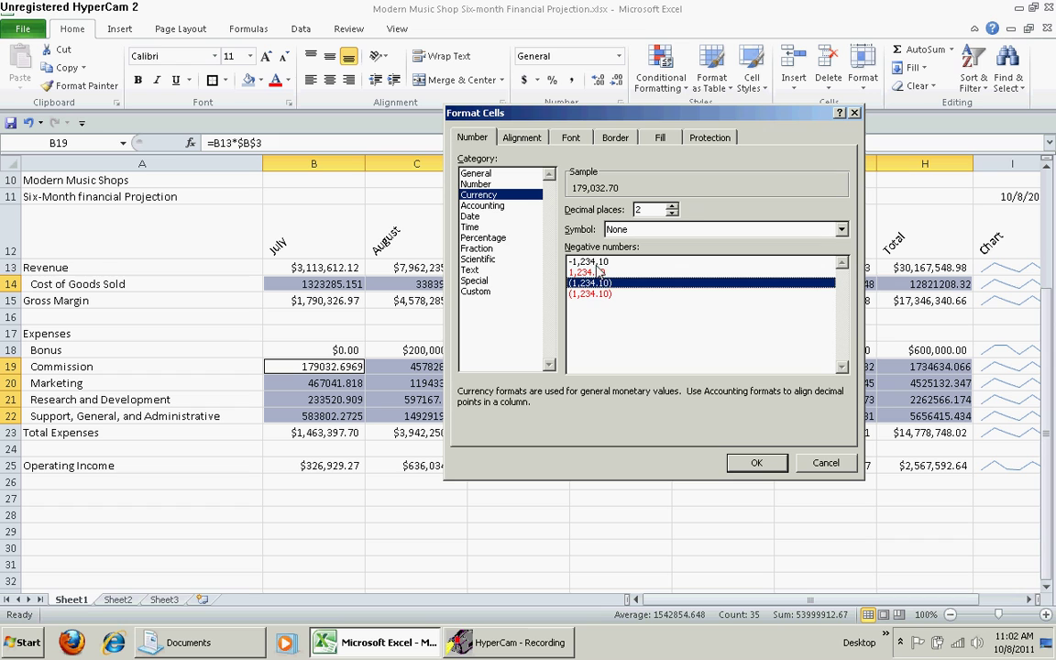
pyautogui.click(757, 463)
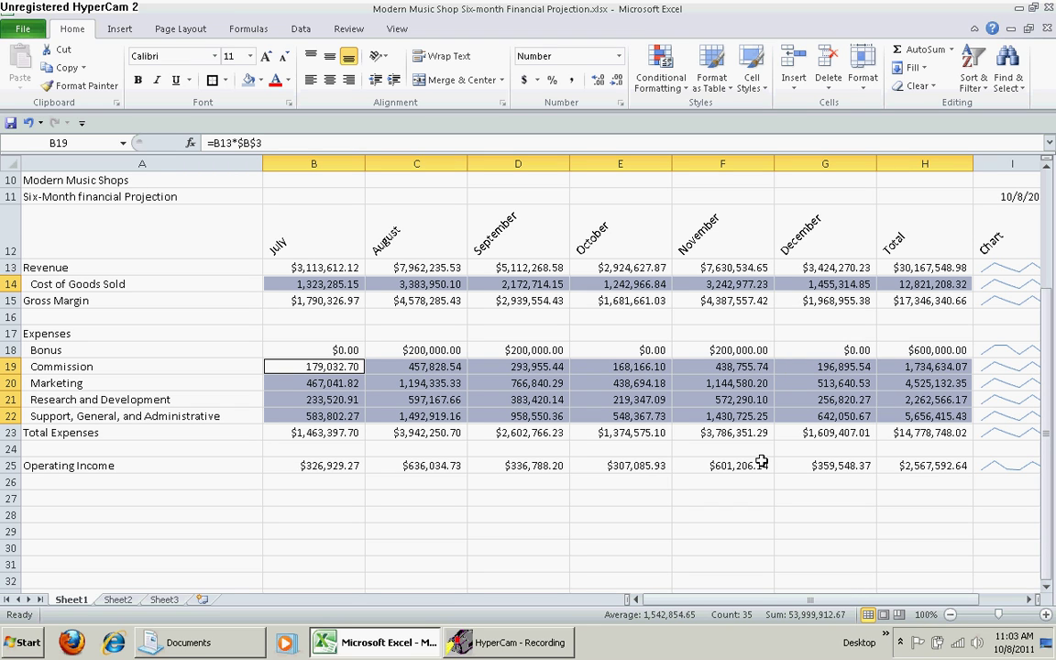
# - Make all of column A bold
pyautogui.hotkey('ctrl', 'Home')
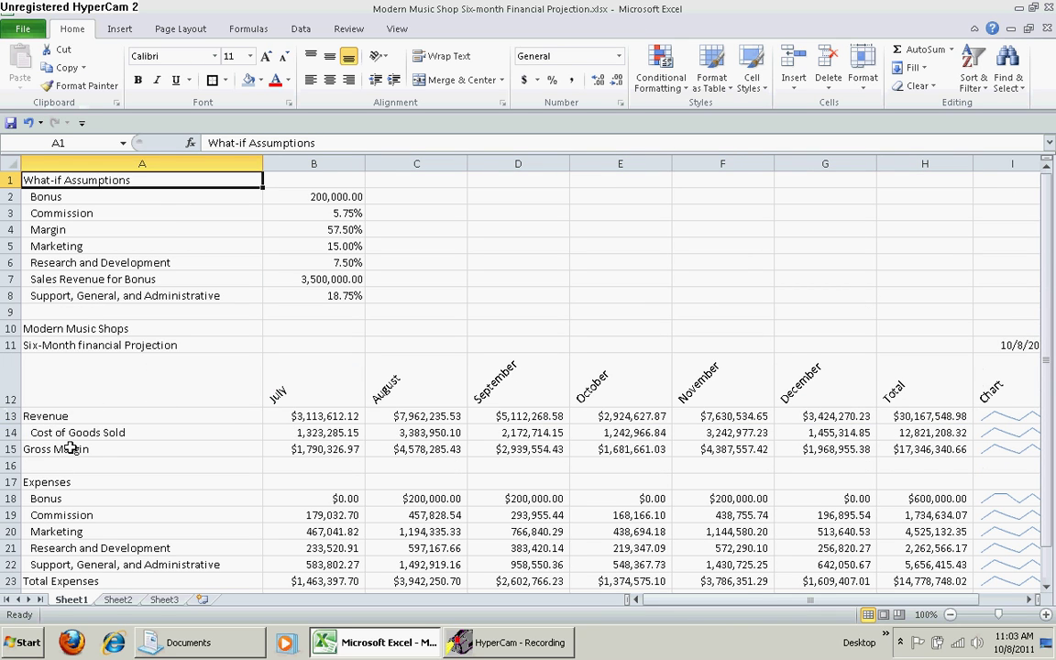
pyautogui.click(143, 164)
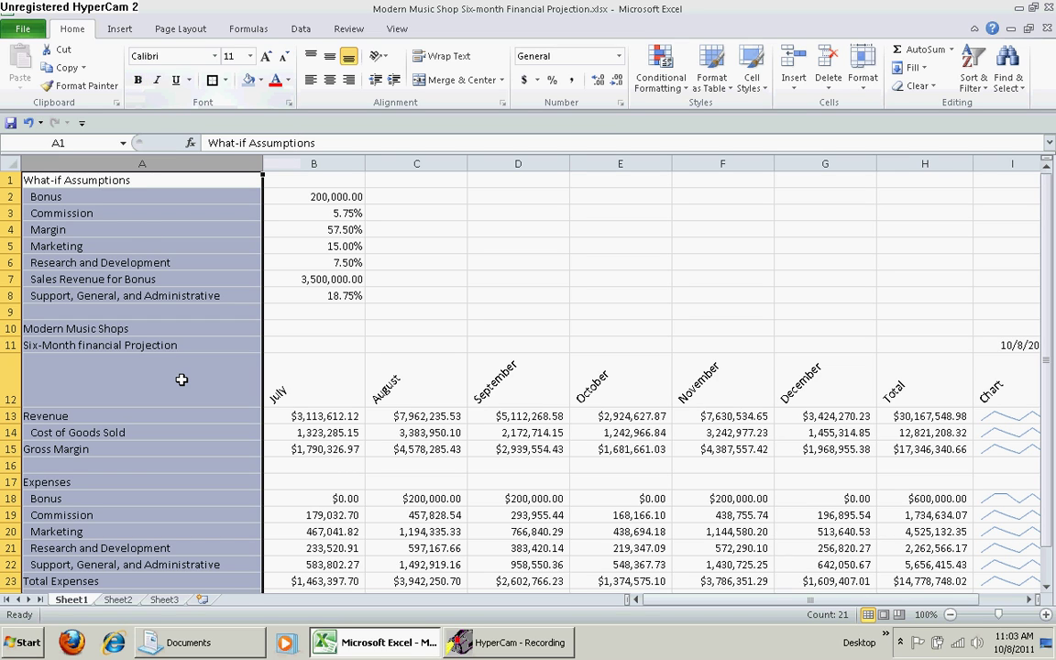
pyautogui.hotkey('ctrl', 'b')
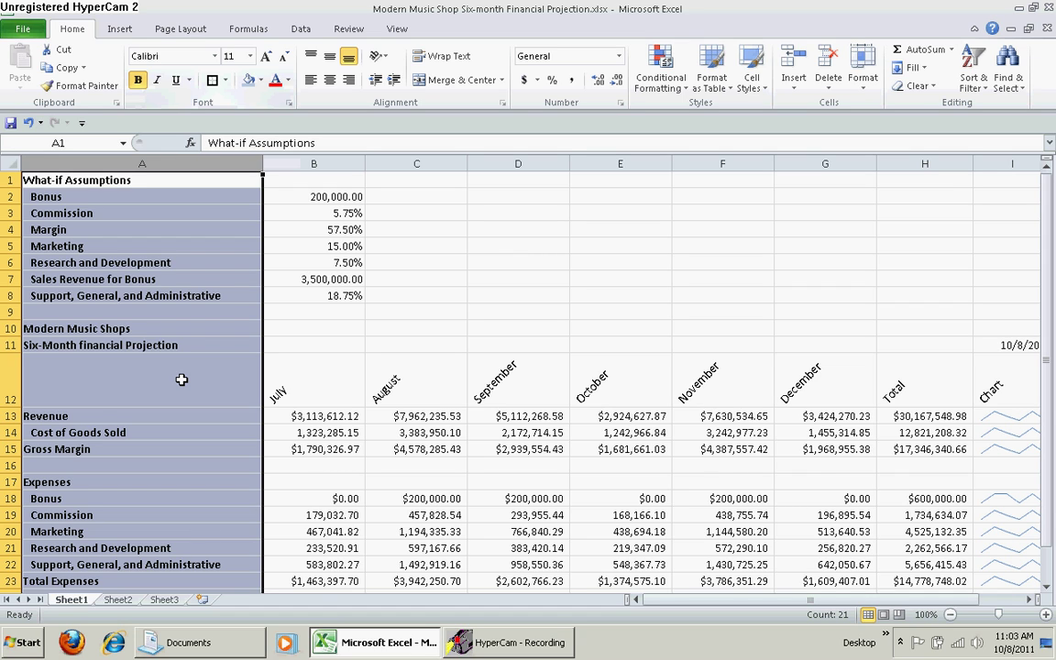
# - Set the font size of the Modern Music Shops title in A10 to 36 and the subtitle in A11 to 18
pyautogui.click(79, 332)
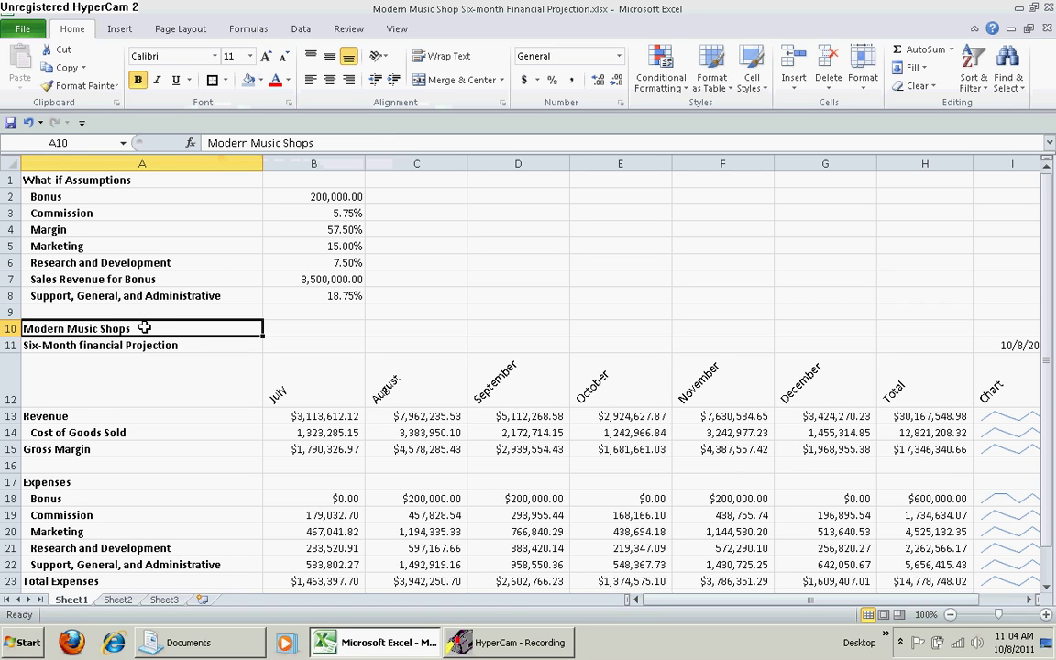
pyautogui.click(250, 56)
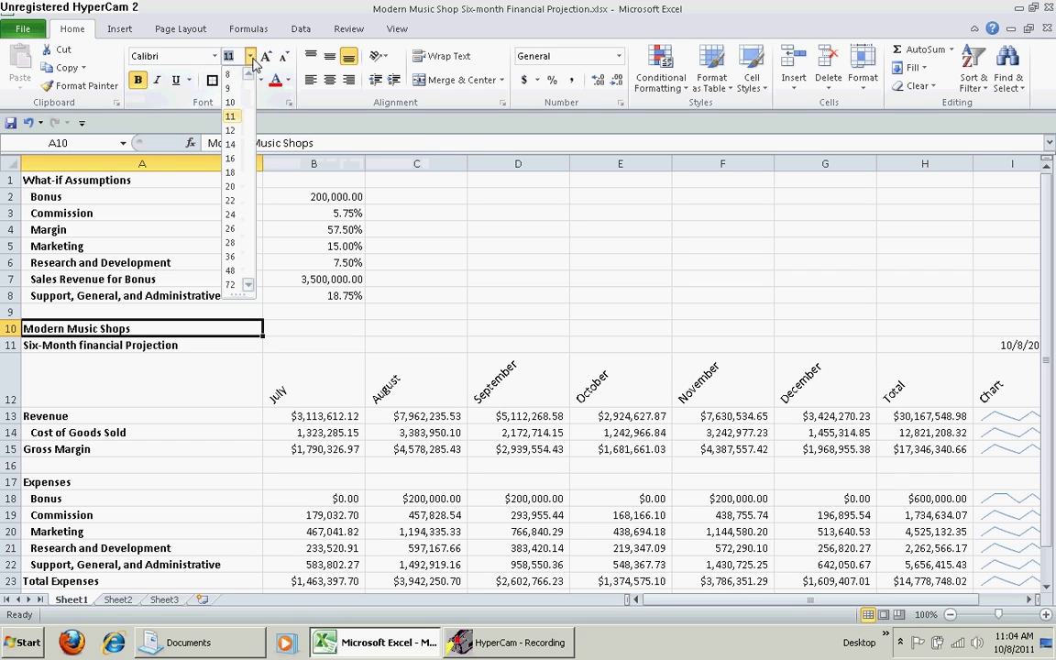
pyautogui.click(230, 258)
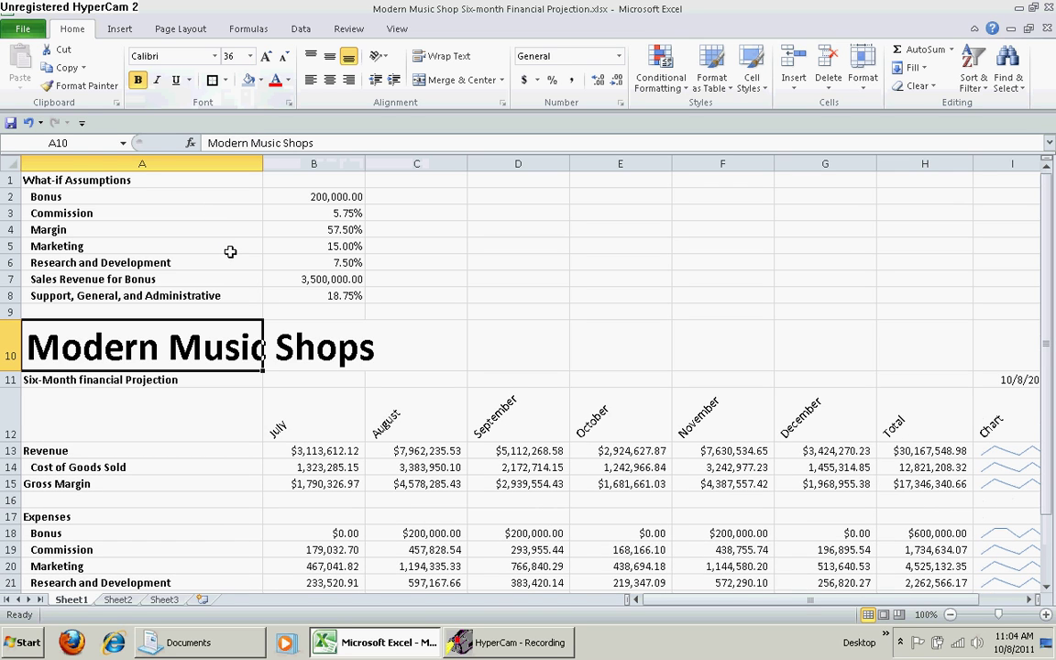
pyautogui.click(107, 383)
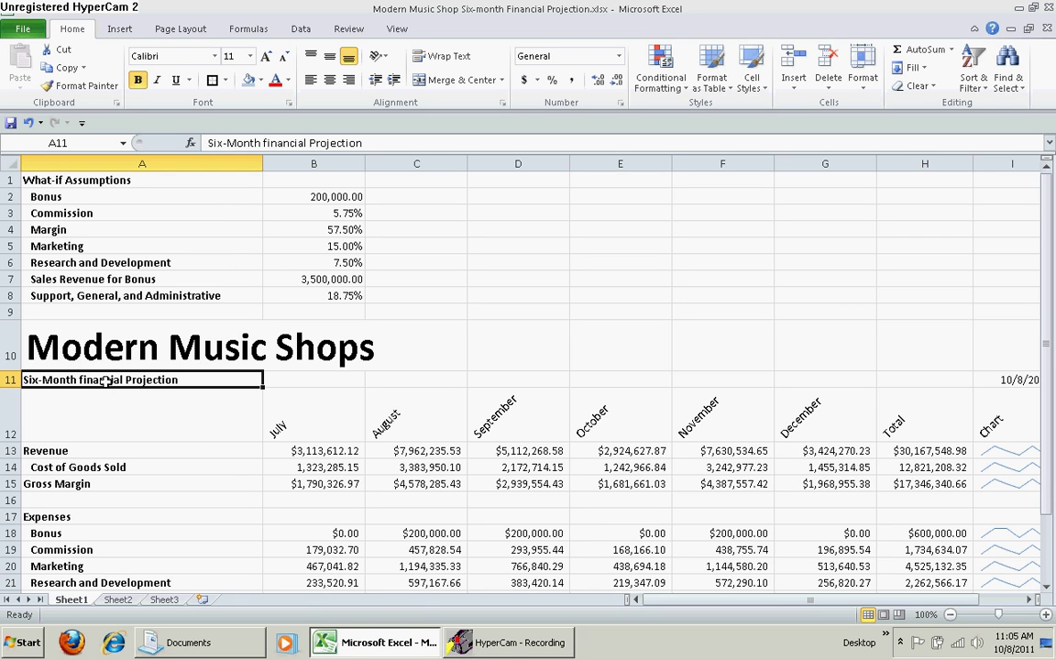
pyautogui.click(248, 56)
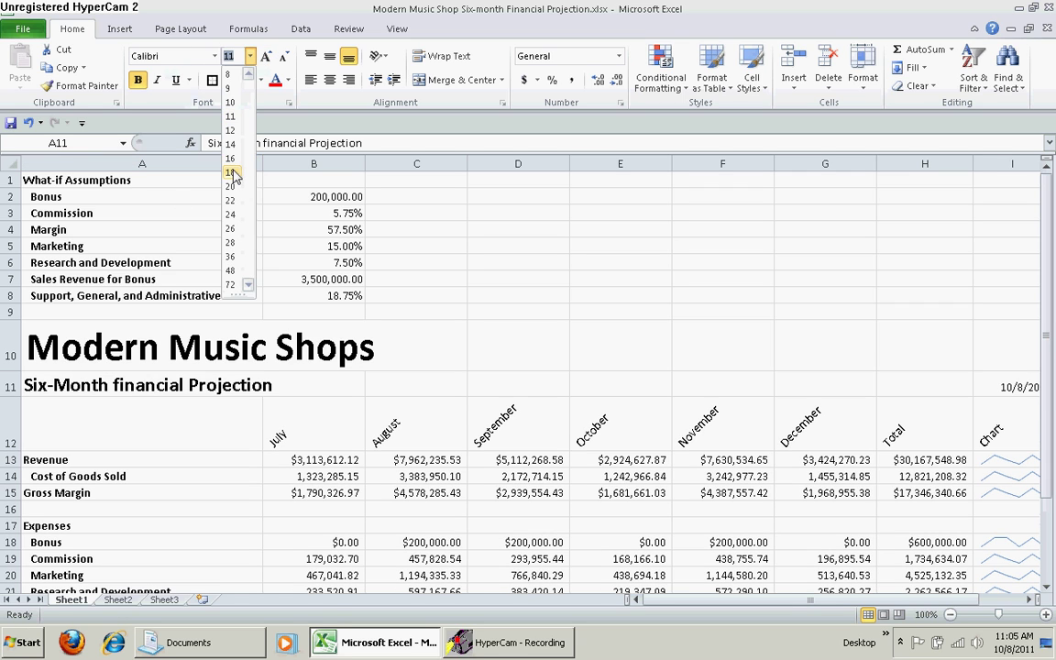
pyautogui.click(229, 169)
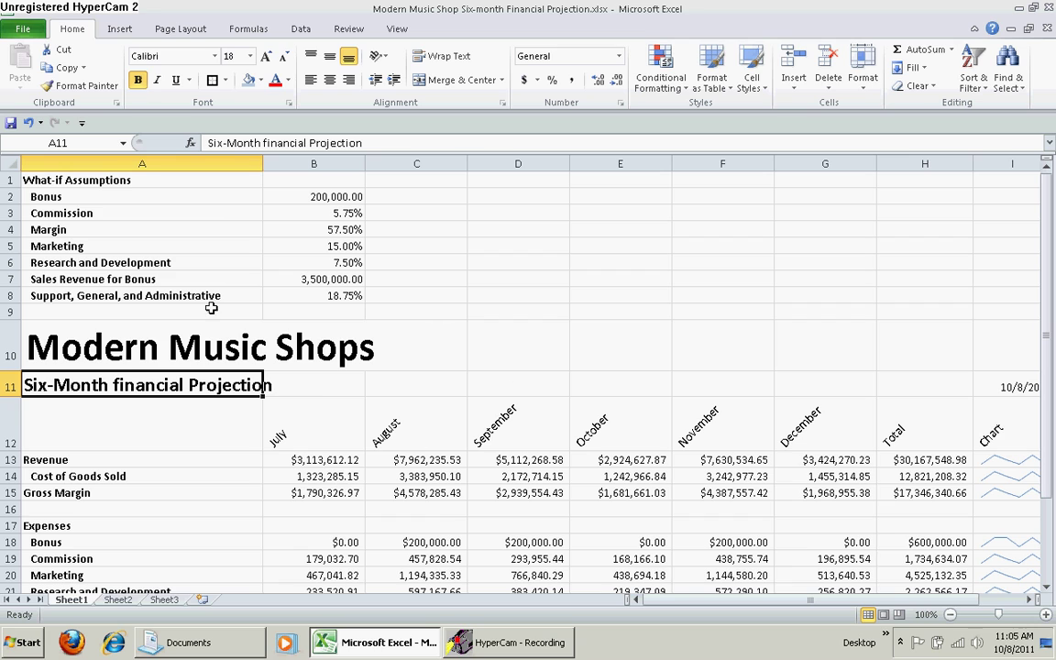
# - Select the title range A10:I11 and open the fill colour choices for it
pyautogui.click(83, 318)
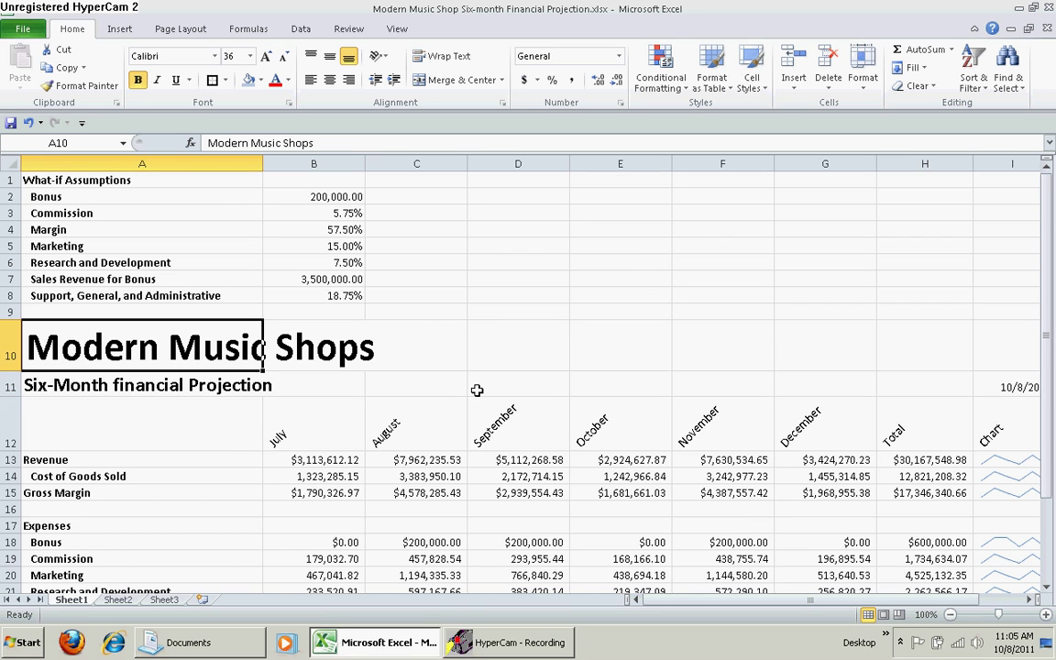
pyautogui.keyDown('shift'); pyautogui.click(1015, 385); pyautogui.keyUp('shift')
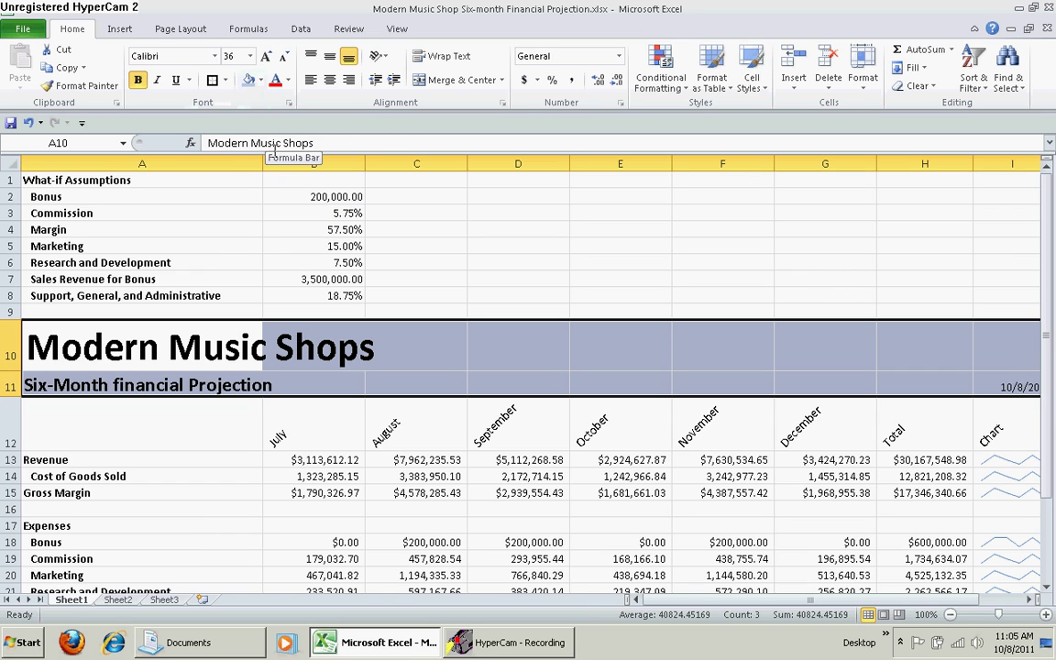
pyautogui.click(261, 80)
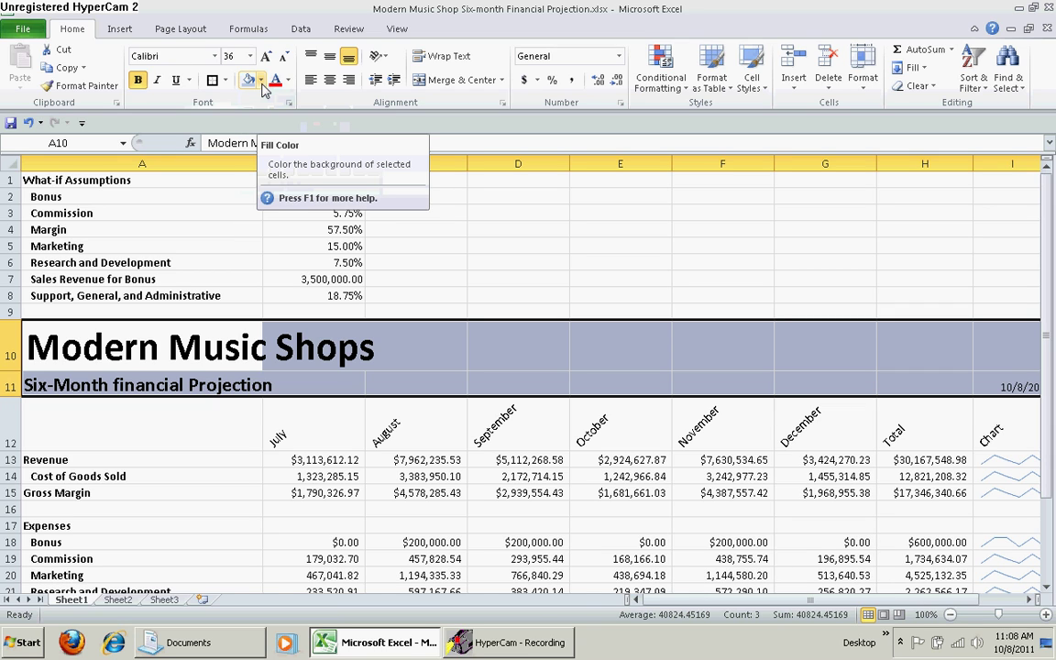
pyautogui.click(262, 80)
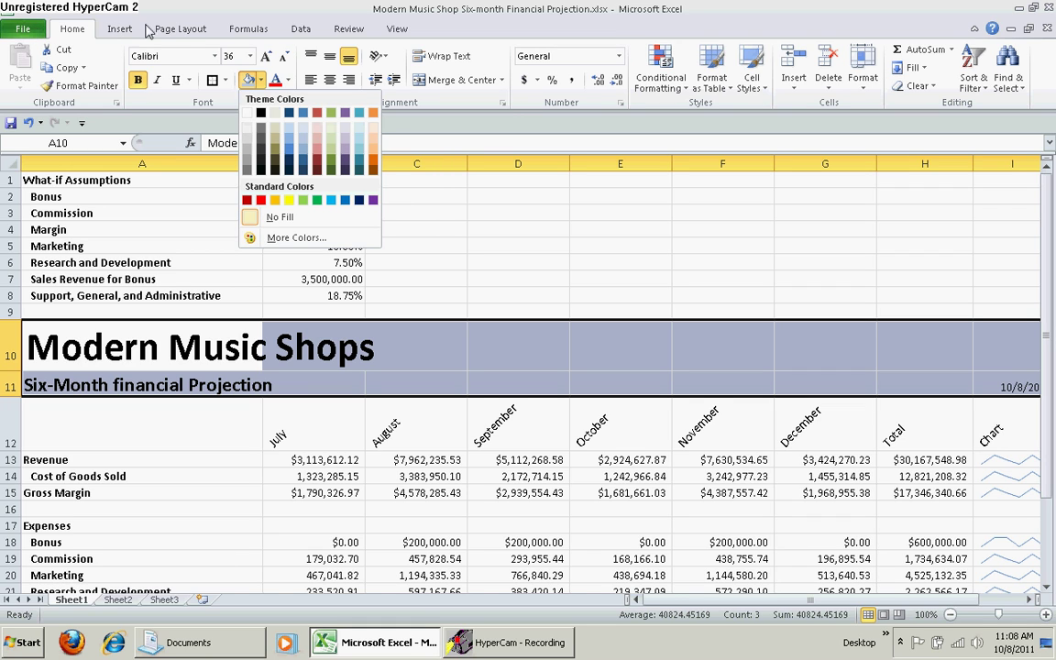
# - Apply the built-in Opulent theme to the workbook
pyautogui.click(198, 30)
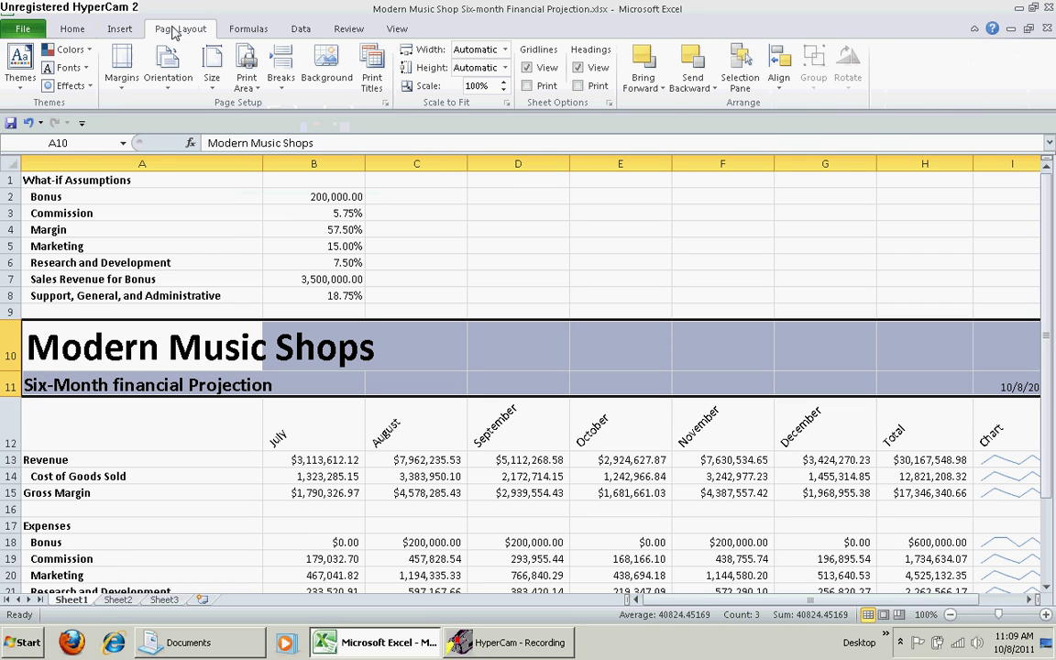
pyautogui.click(21, 81)
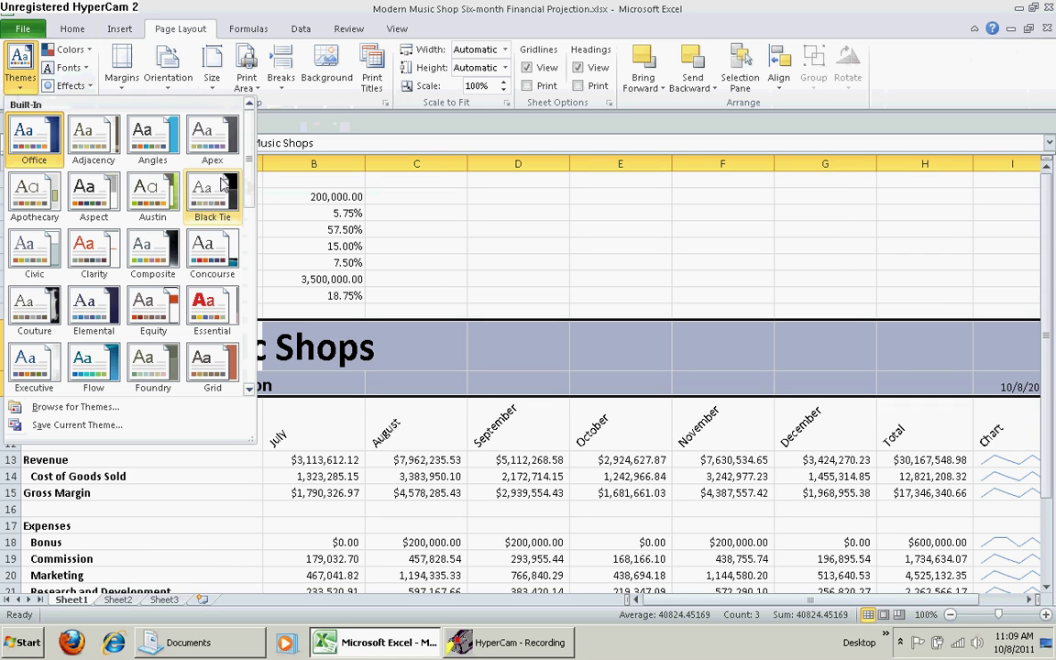
pyautogui.scroll(-1, 229, 174)
pyautogui.moveTo(256, 209); pyautogui.dragTo(259, 278)
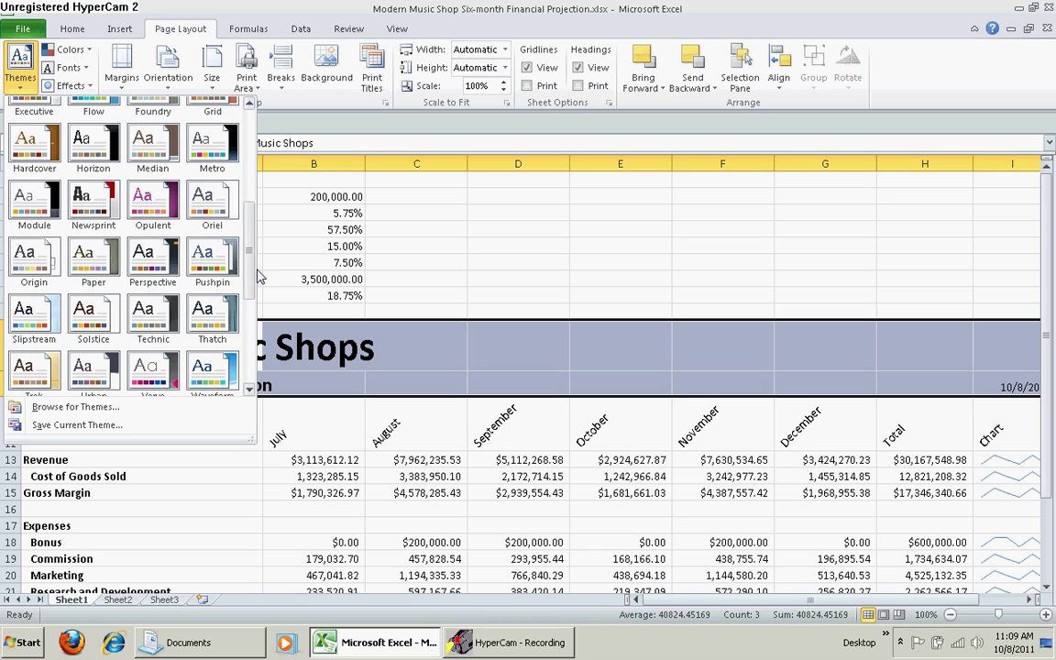
pyautogui.click(145, 201)
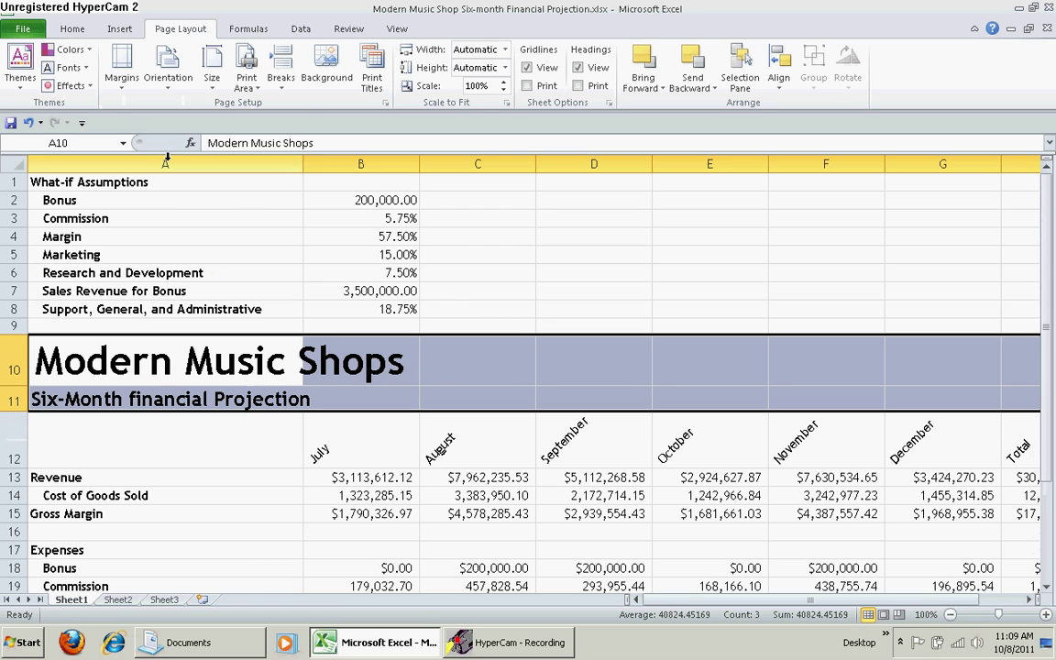
# - Fill the title range A10:I11 with the dark purple theme colour and set its font colour to White, Background 1
pyautogui.click(73, 29)
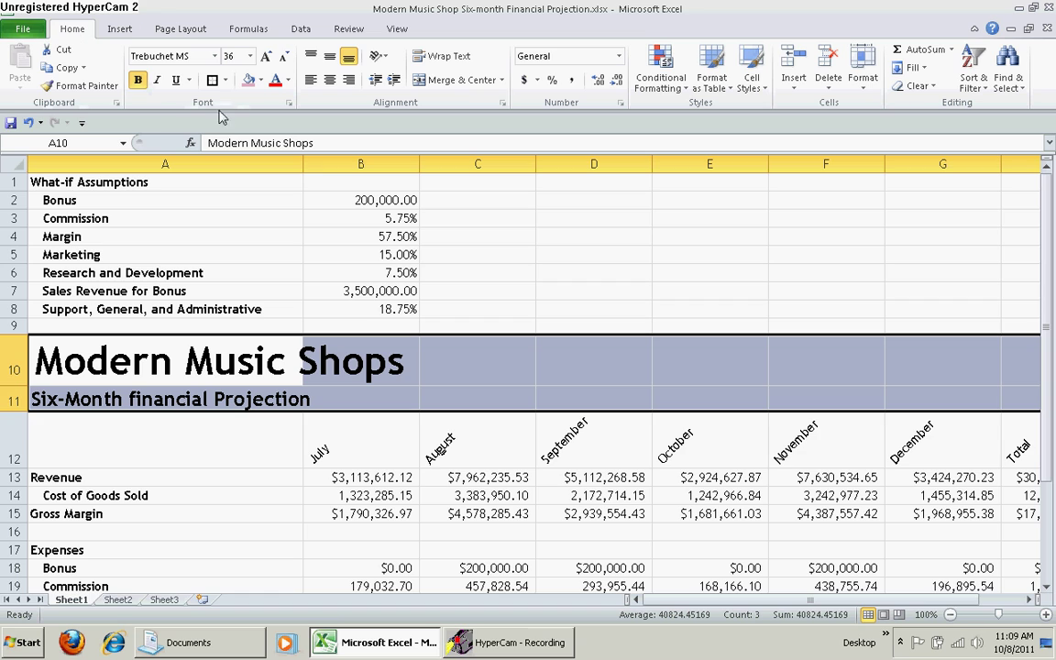
pyautogui.click(261, 80)
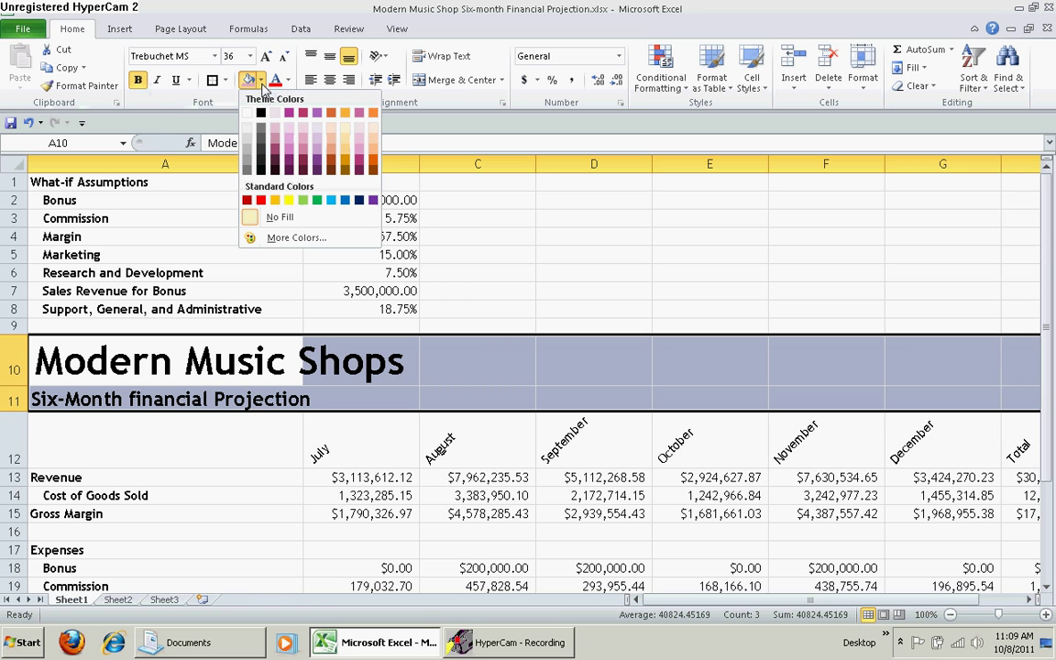
pyautogui.click(317, 162)
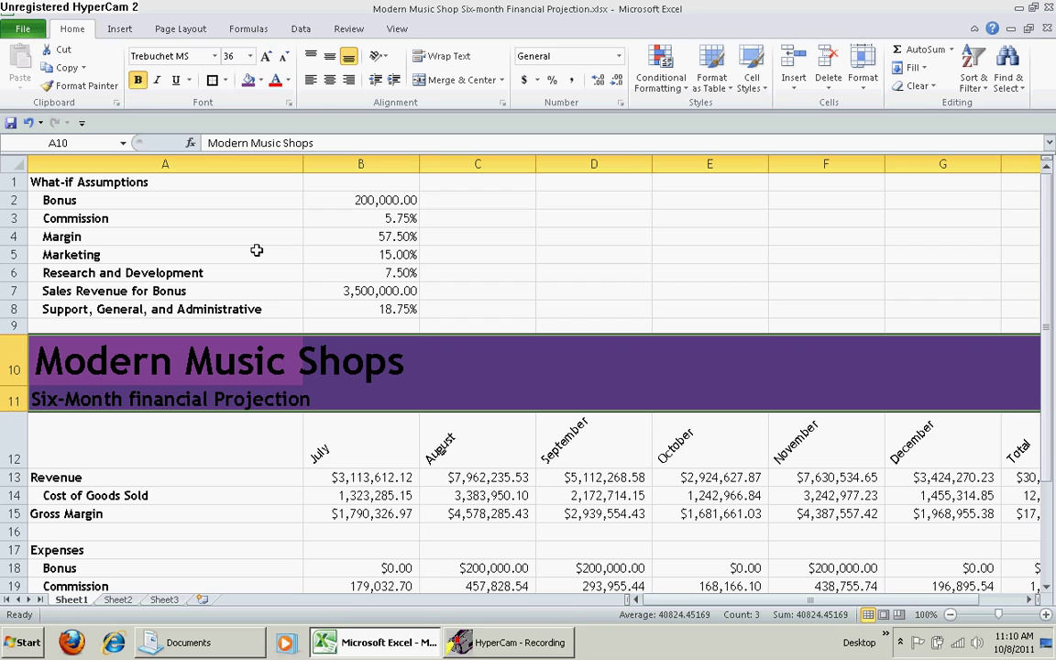
pyautogui.click(288, 82)
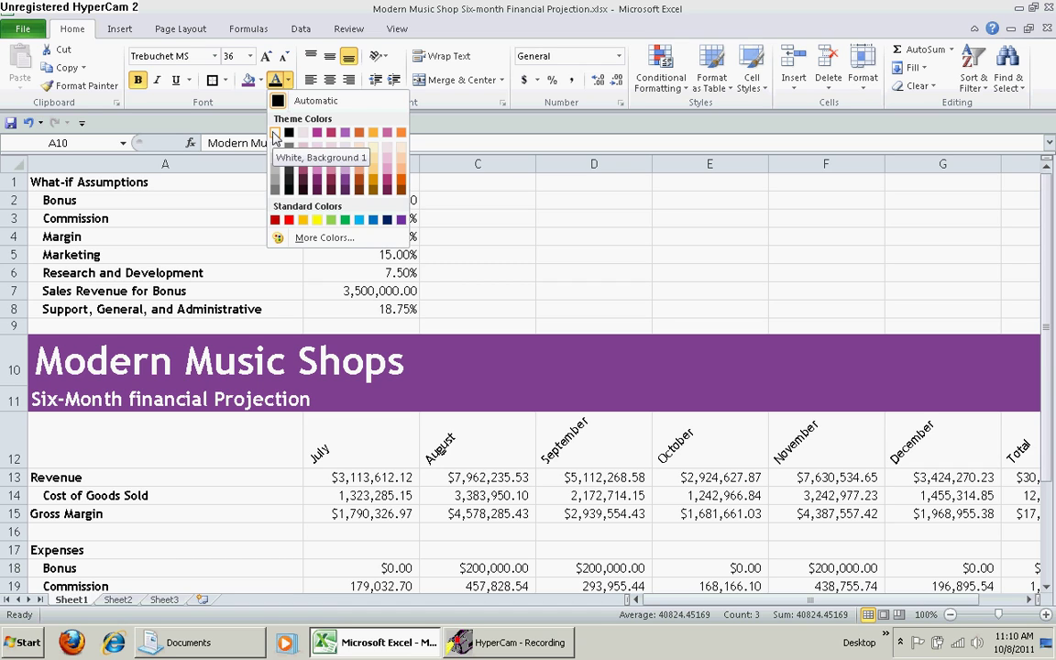
pyautogui.click(275, 135)
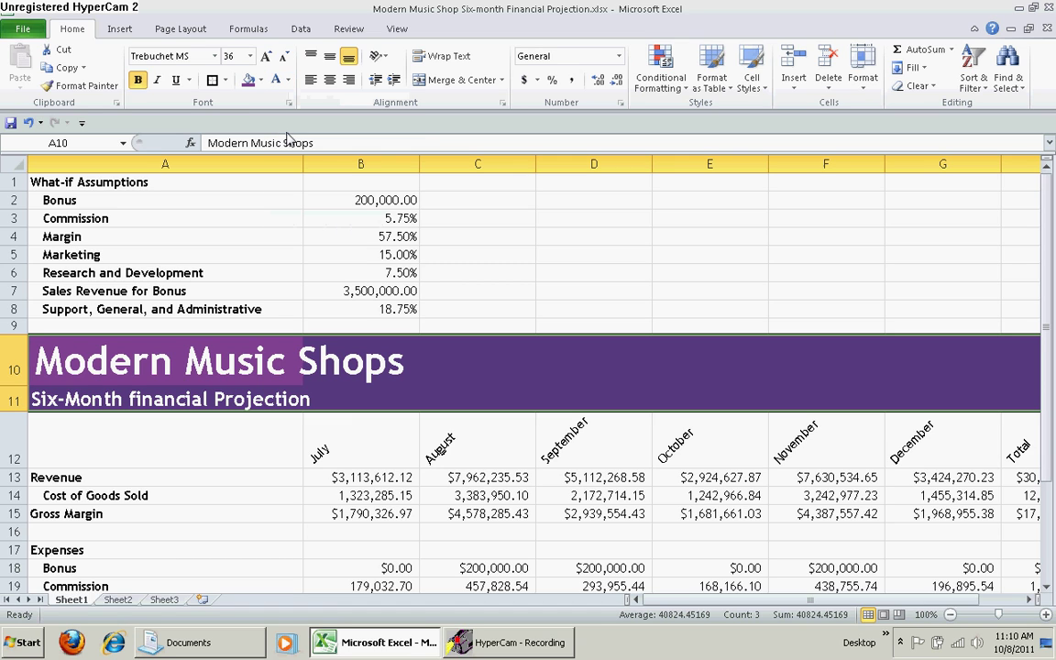
# - Apply the Heading 3 cell style to the column headings in A12:I12
pyautogui.press('Down')
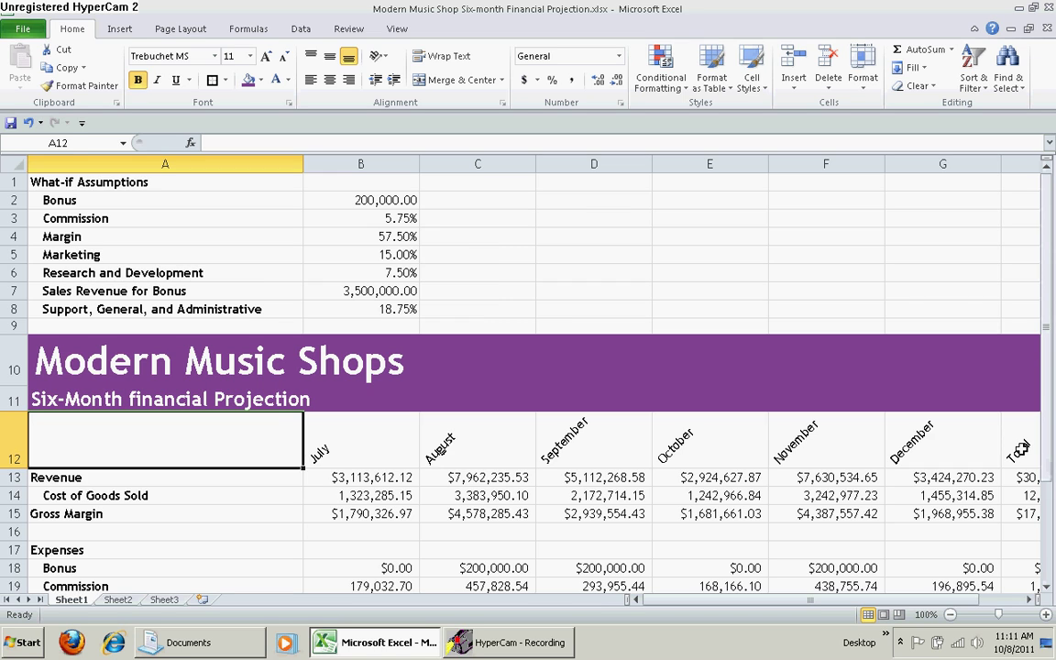
pyautogui.moveTo(165, 440); pyautogui.dragTo(1019, 448)
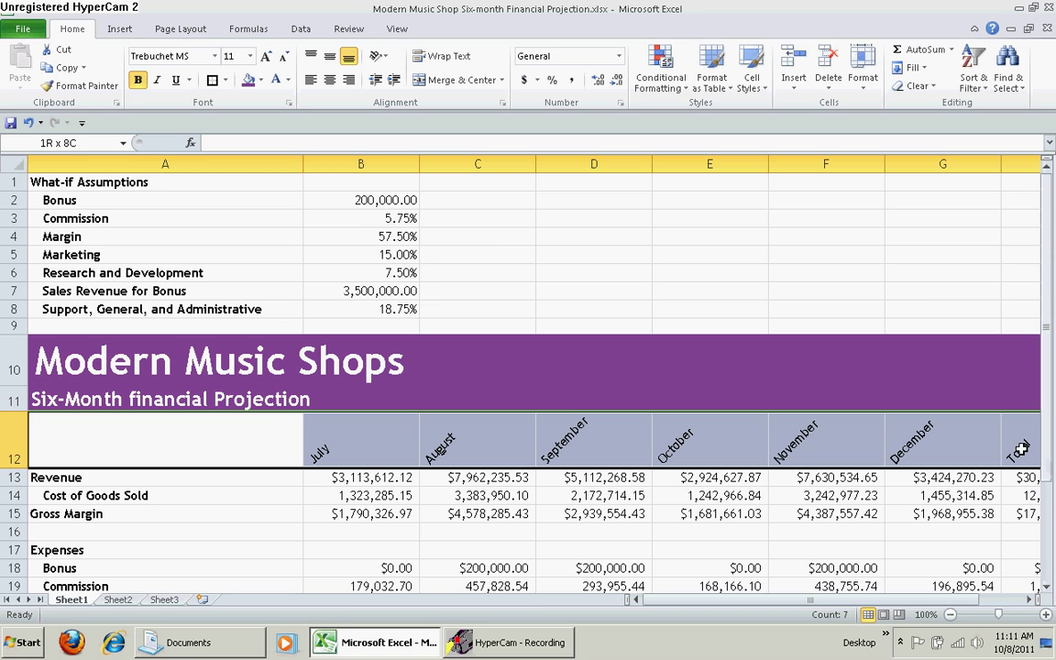
pyautogui.click(1031, 600)
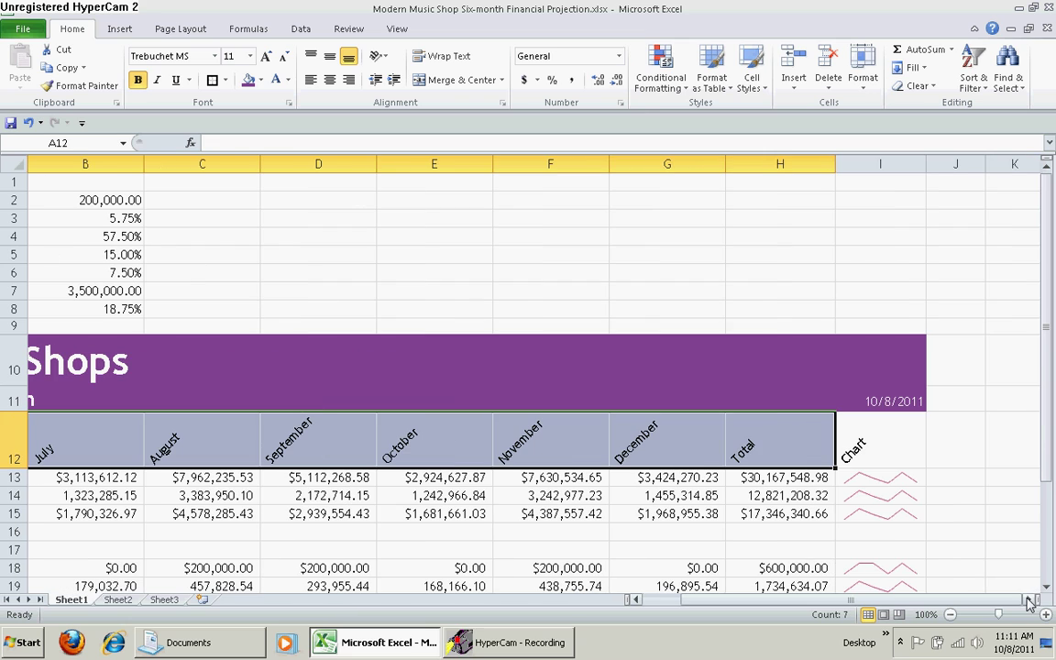
pyautogui.keyDown('shift'); pyautogui.click(889, 447); pyautogui.keyUp('shift')
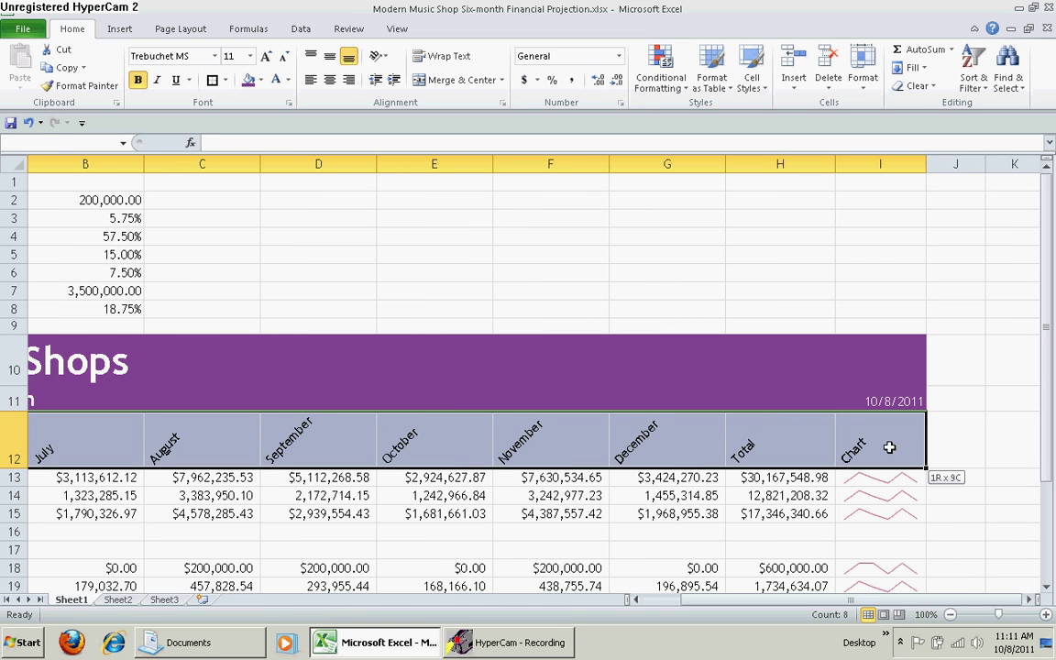
pyautogui.click(762, 93)
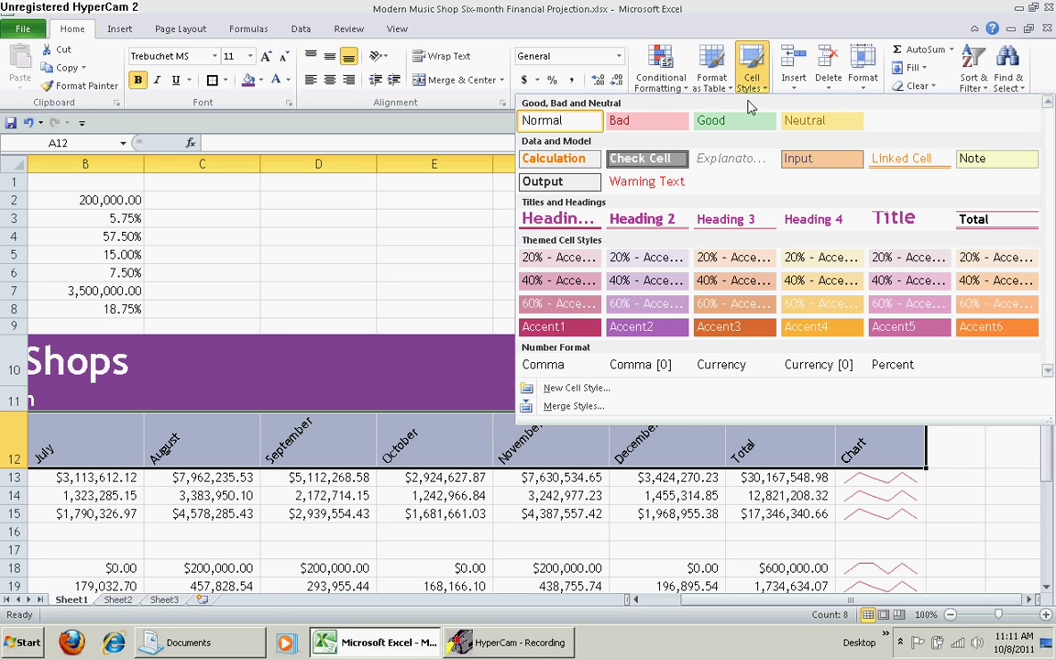
pyautogui.click(737, 224)
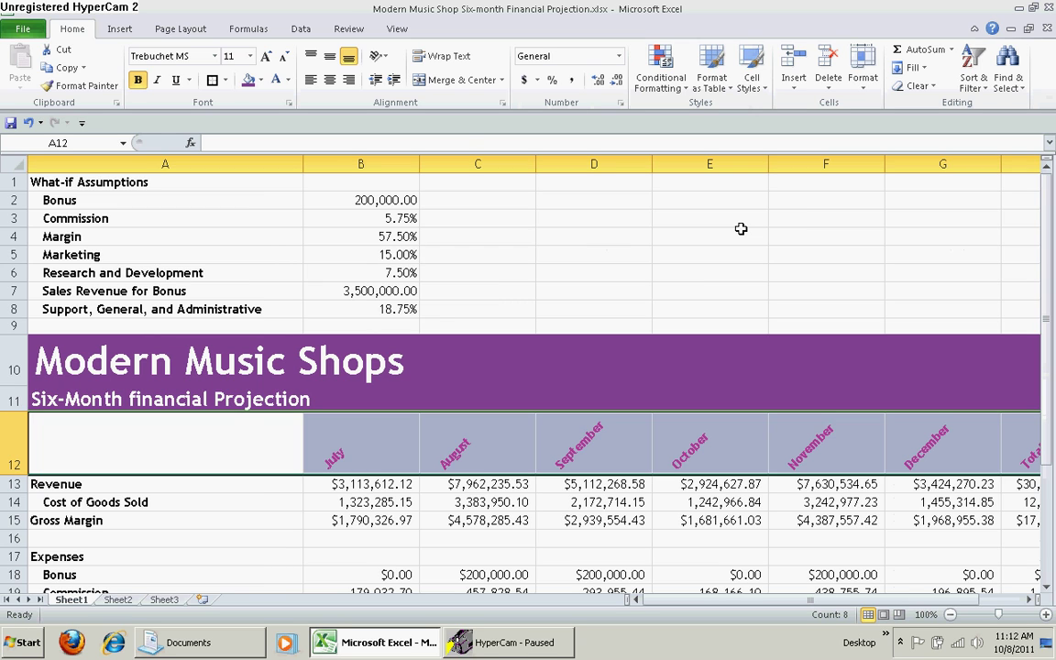
# - Apply the Total cell style to the Gross Margin row A15:I15 and the Total Expenses row A23:I23 together
pyautogui.click(950, 614)
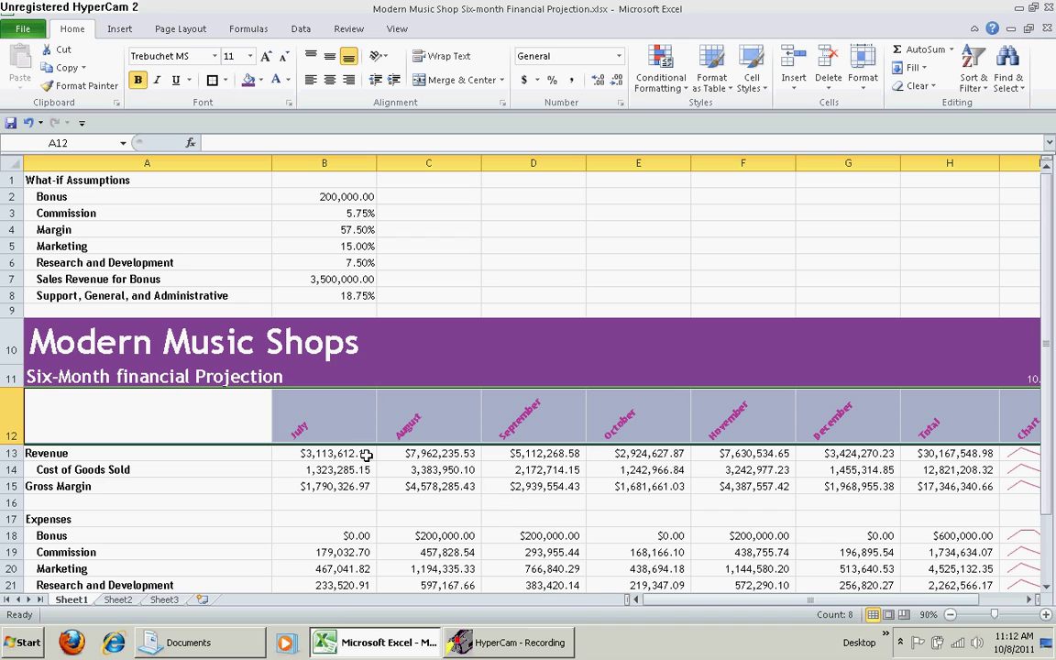
pyautogui.click(81, 485)
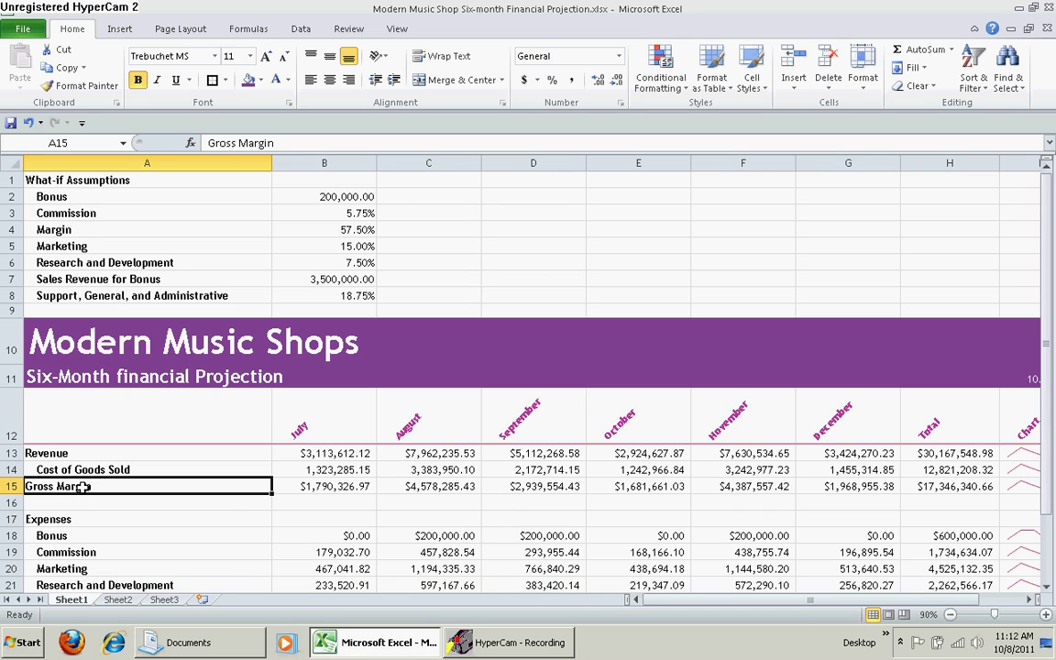
pyautogui.keyDown('shift'); pyautogui.click(1024, 489); pyautogui.keyUp('shift')
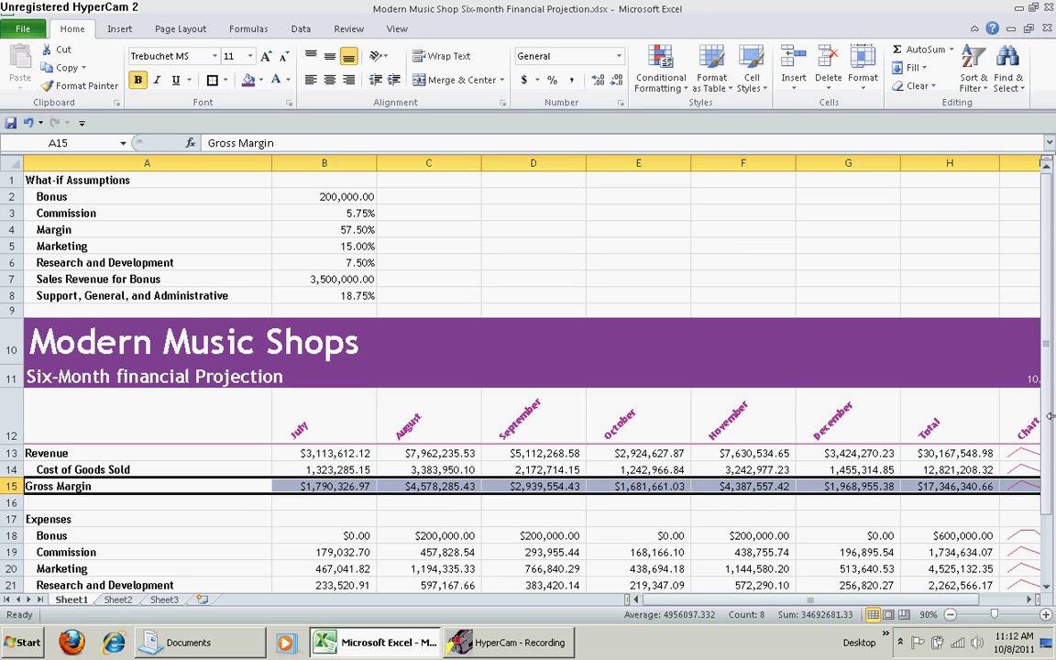
pyautogui.moveTo(1049, 451); pyautogui.dragTo(1020, 530)
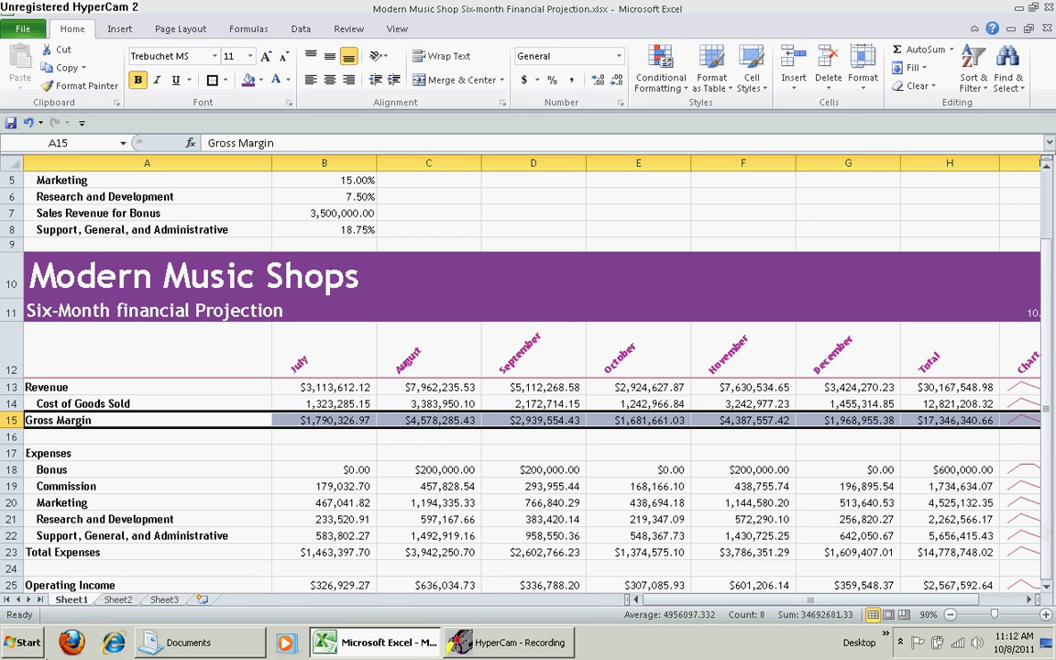
pyautogui.moveTo(64, 552); pyautogui.dragTo(916, 557)
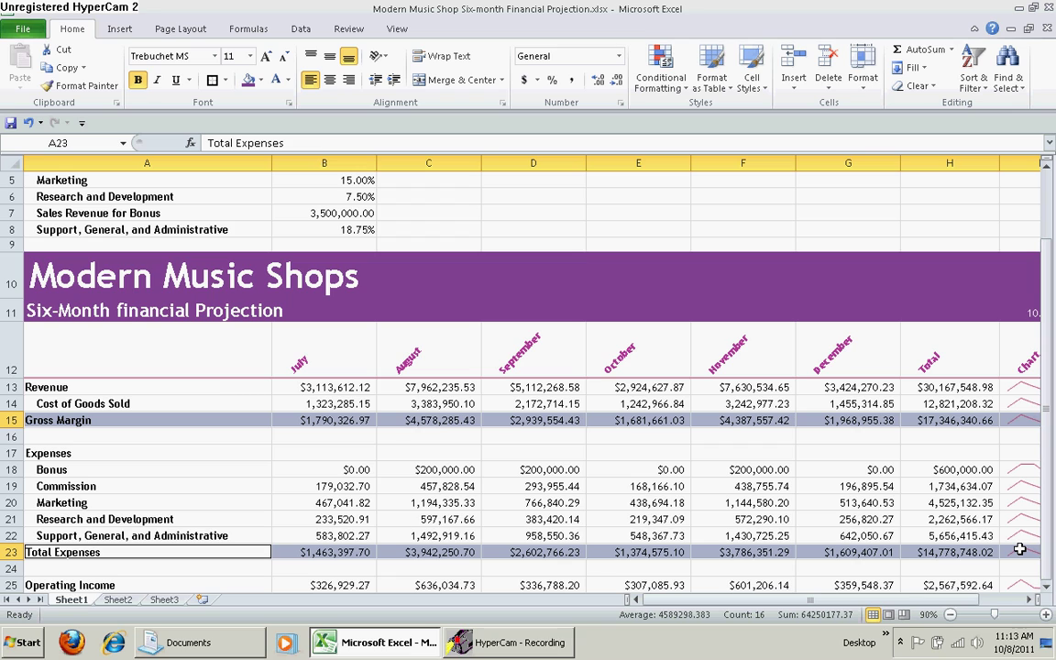
pyautogui.click(764, 93)
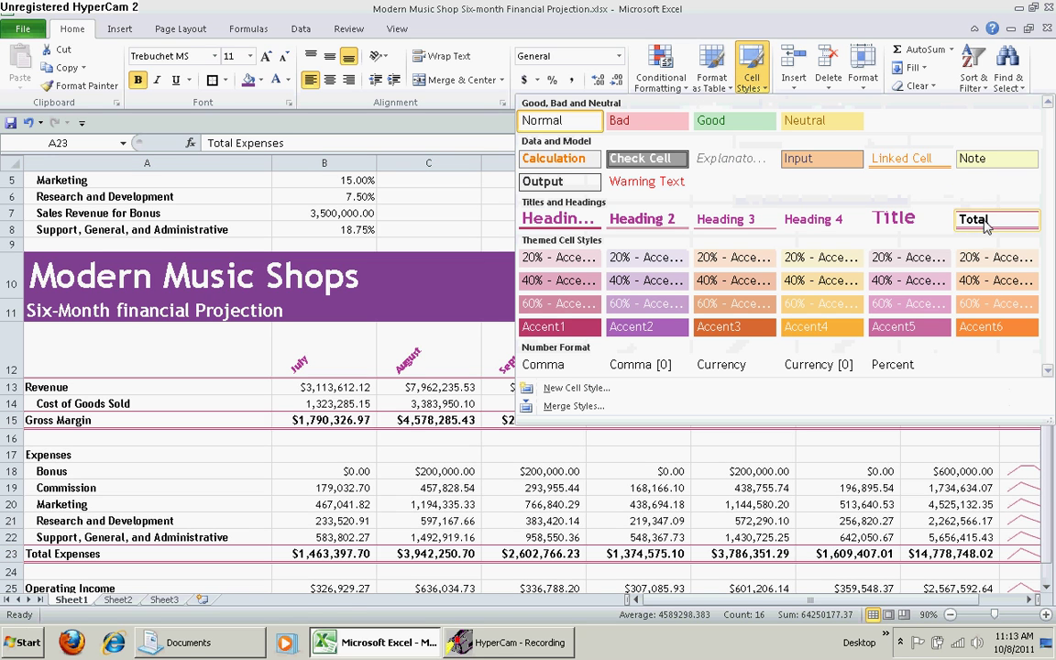
pyautogui.click(983, 220)
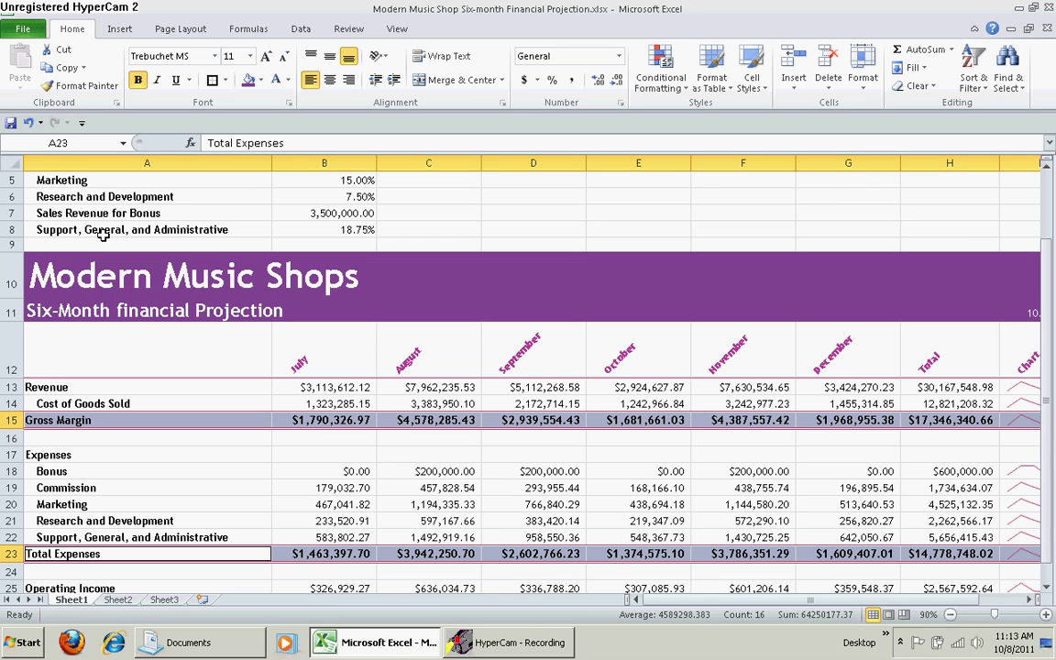
# - Fill the Revenue label cell A13 with the title's dark purple and set its font colour to White, Background 1
pyautogui.click(113, 387)
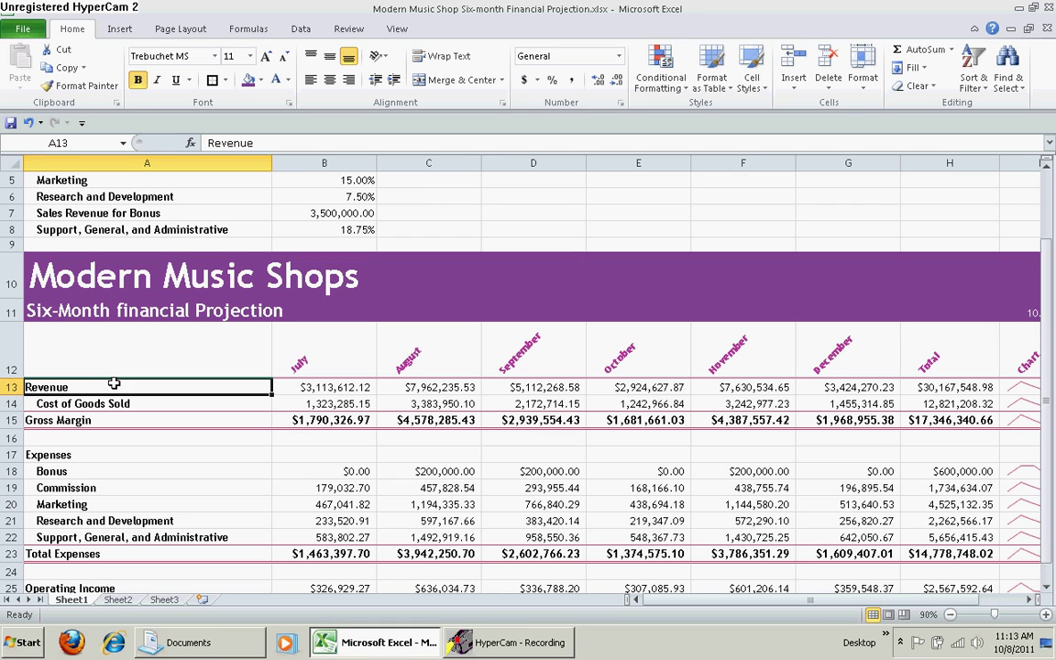
pyautogui.click(260, 81)
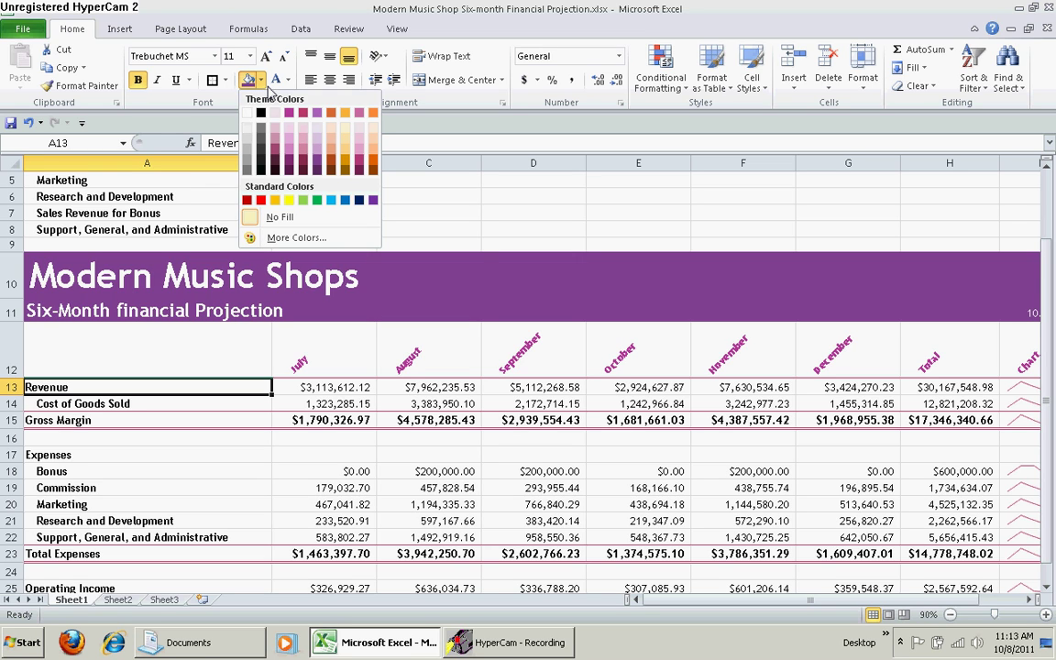
pyautogui.click(318, 165)
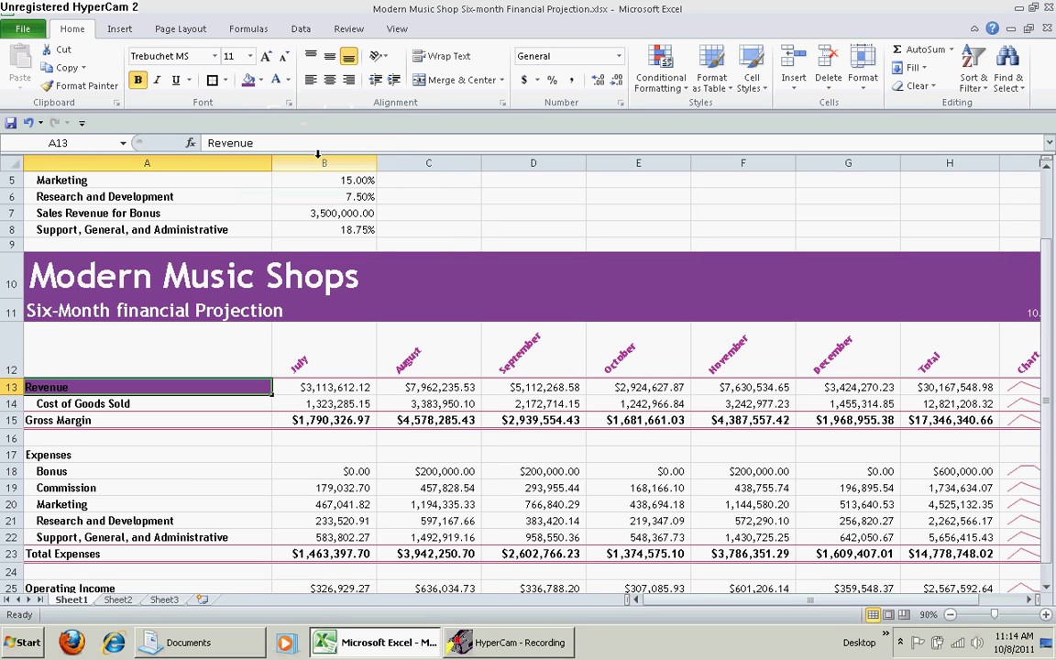
pyautogui.click(287, 84)
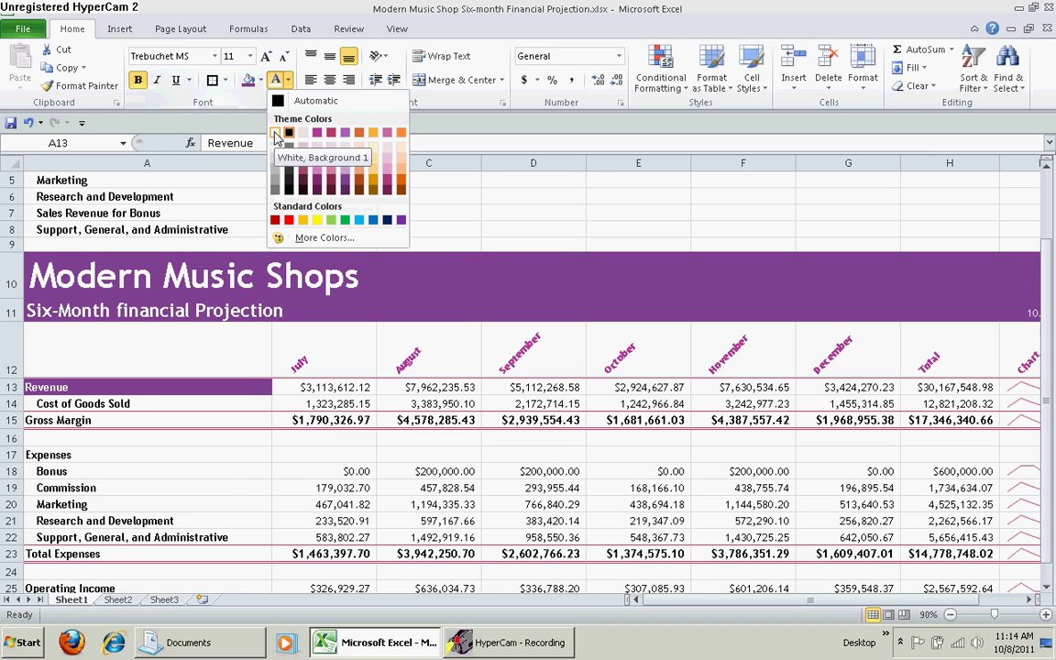
pyautogui.click(276, 133)
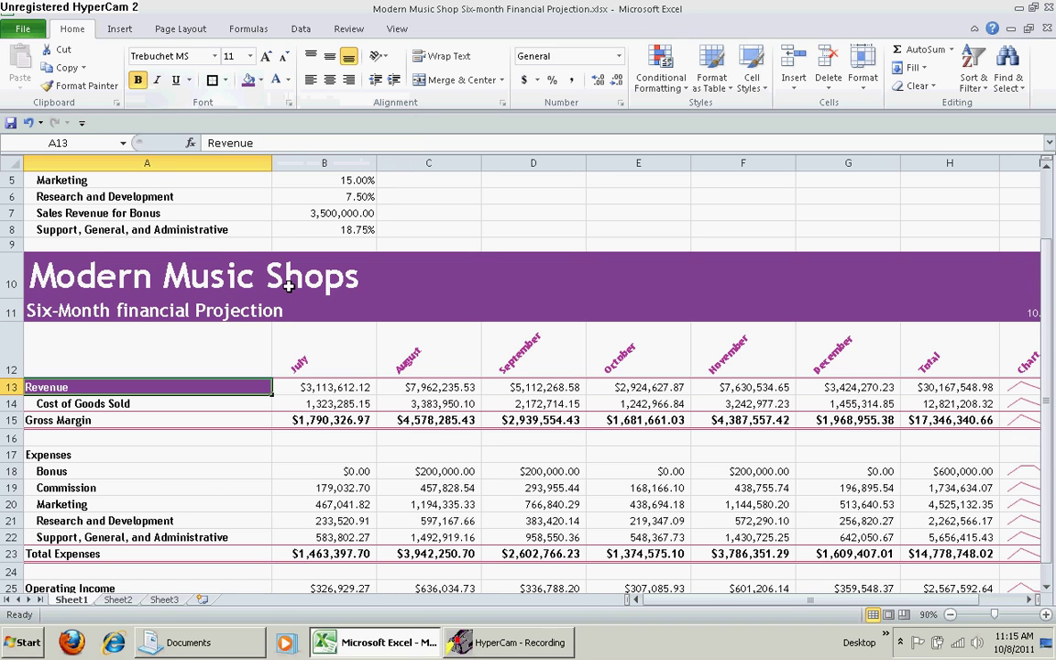
# - Apply the Total cell style to the Operating Income row A25:I25
pyautogui.click(1047, 589)
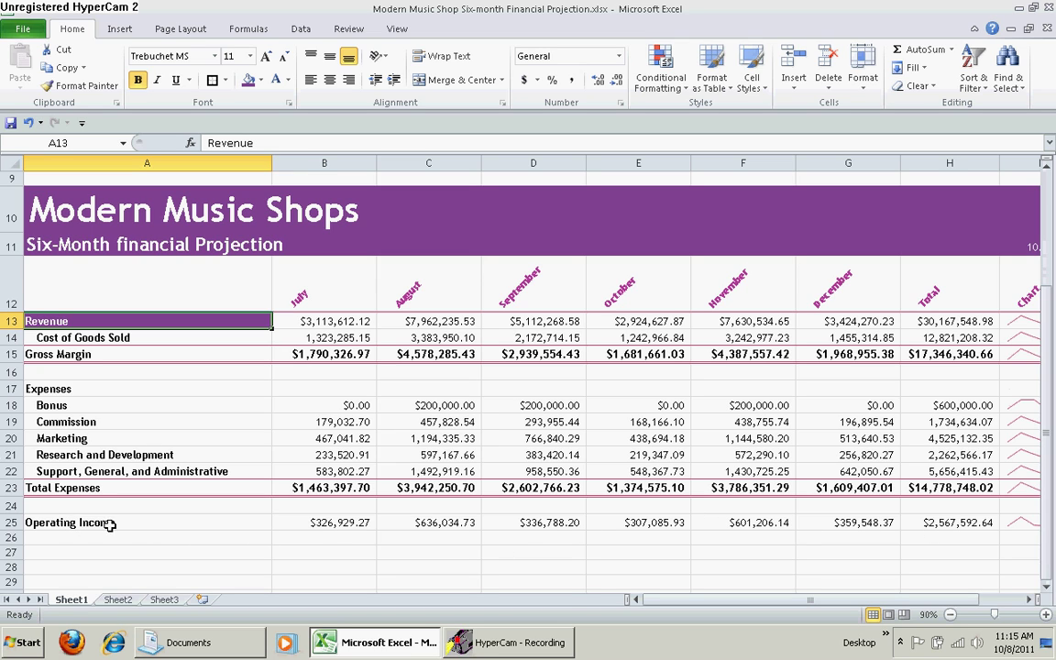
pyautogui.moveTo(109, 524); pyautogui.dragTo(806, 522)
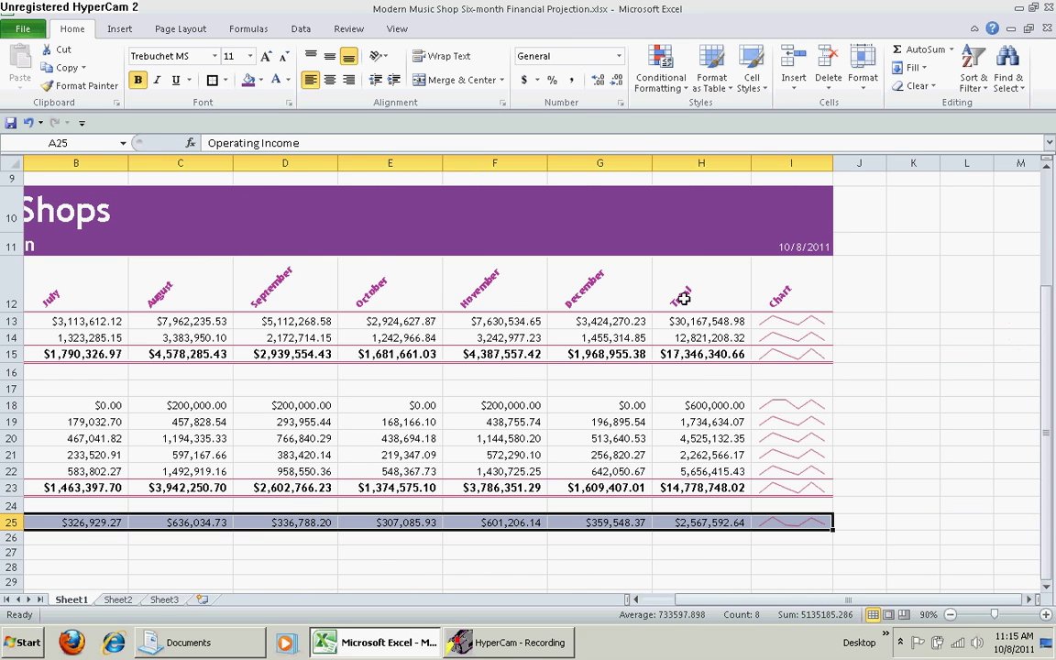
pyautogui.click(759, 87)
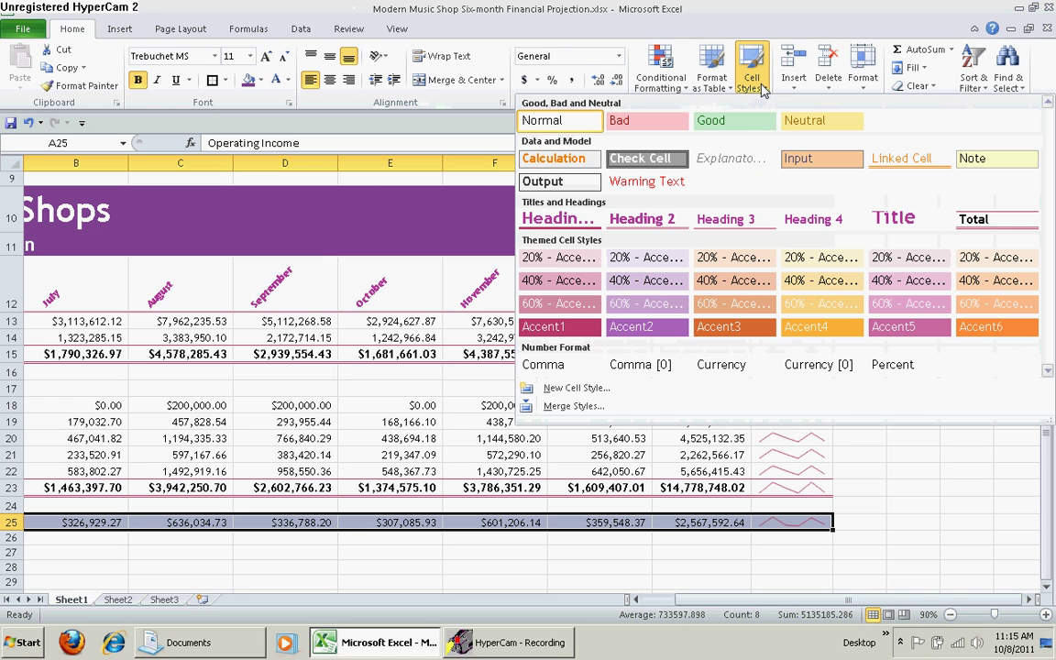
pyautogui.click(989, 225)
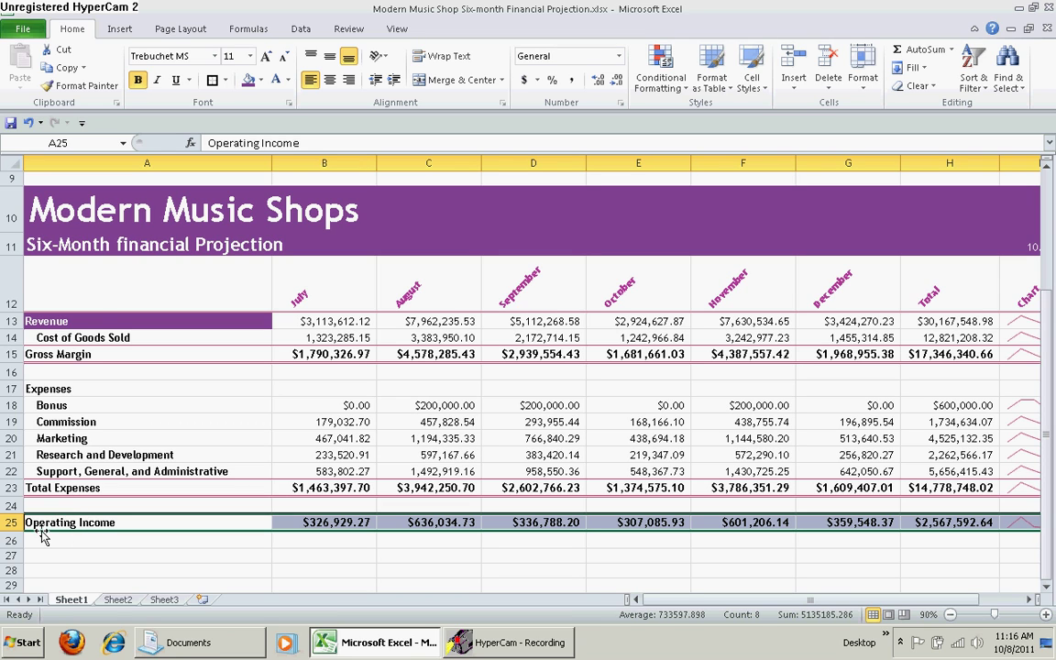
# - Copy the formatting of the Revenue label in A13 onto Gross Margin in A15 and Operating Income in A25 with Format Painter
pyautogui.click(67, 321)
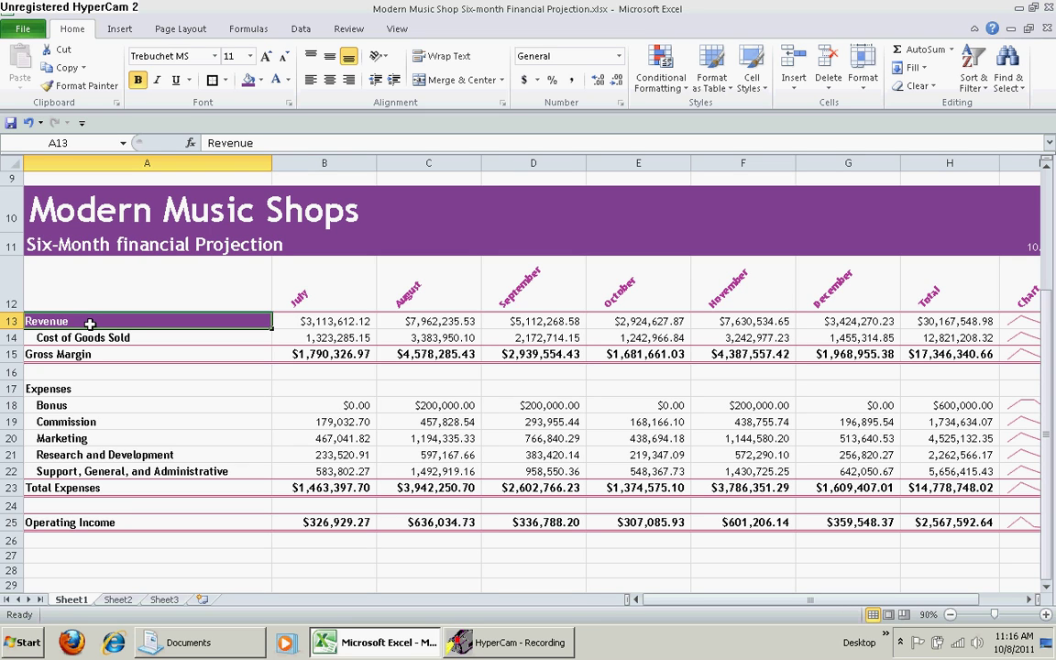
pyautogui.click(76, 89)
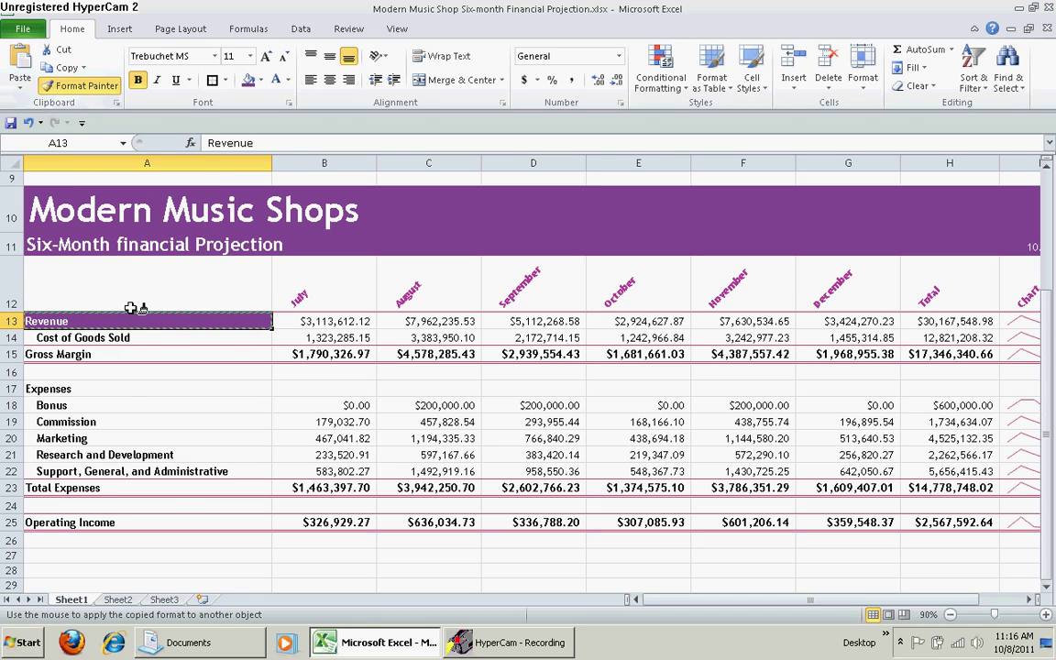
pyautogui.click(73, 354)
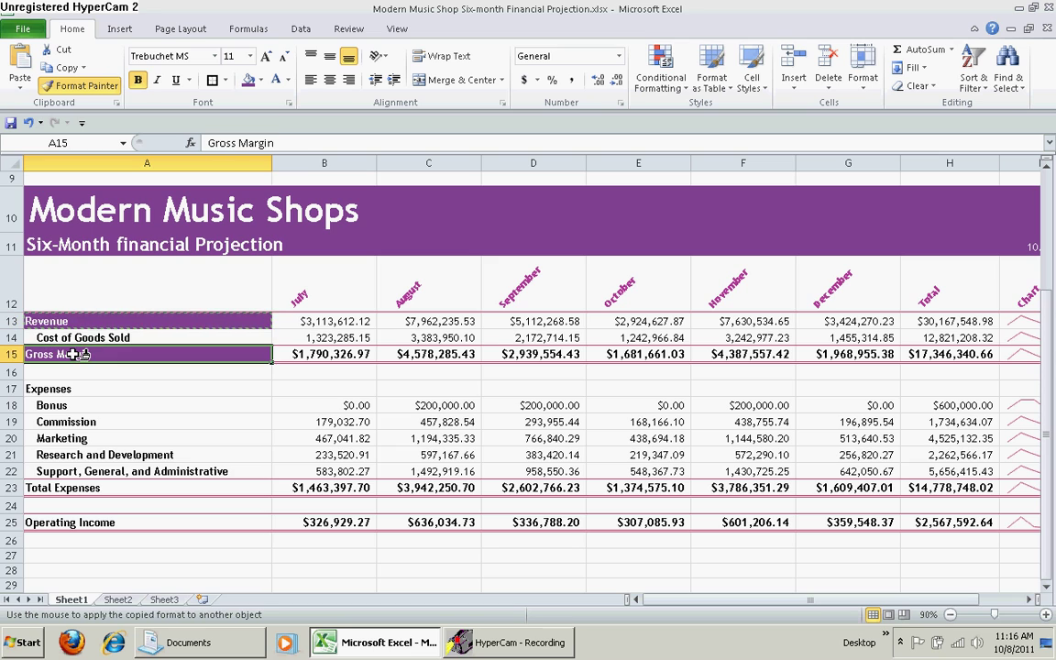
pyautogui.click(92, 522)
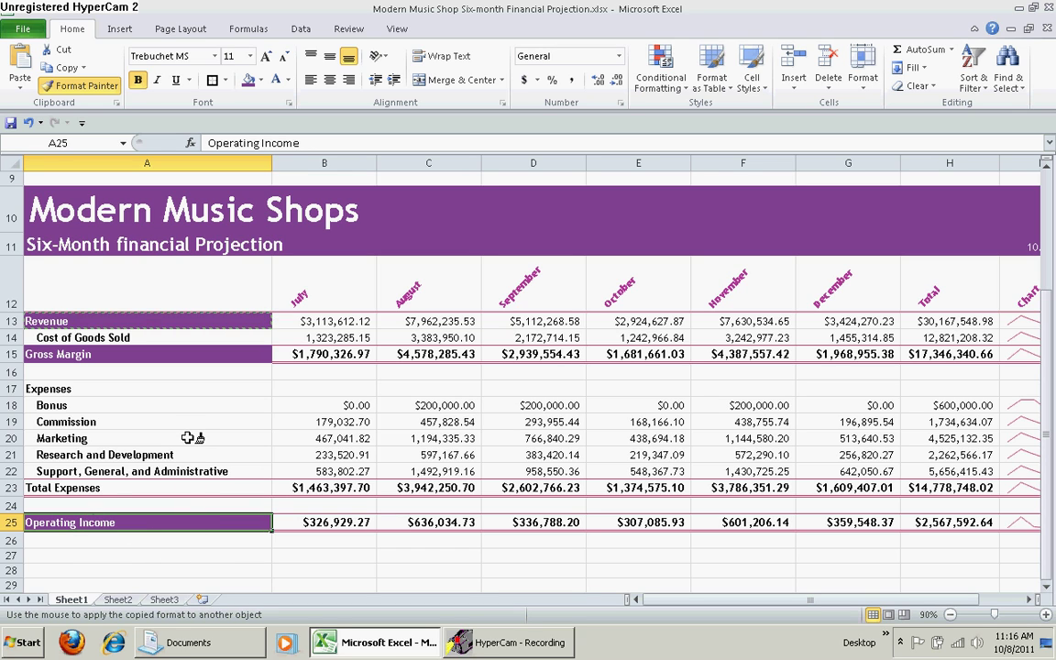
pyautogui.click(89, 89)
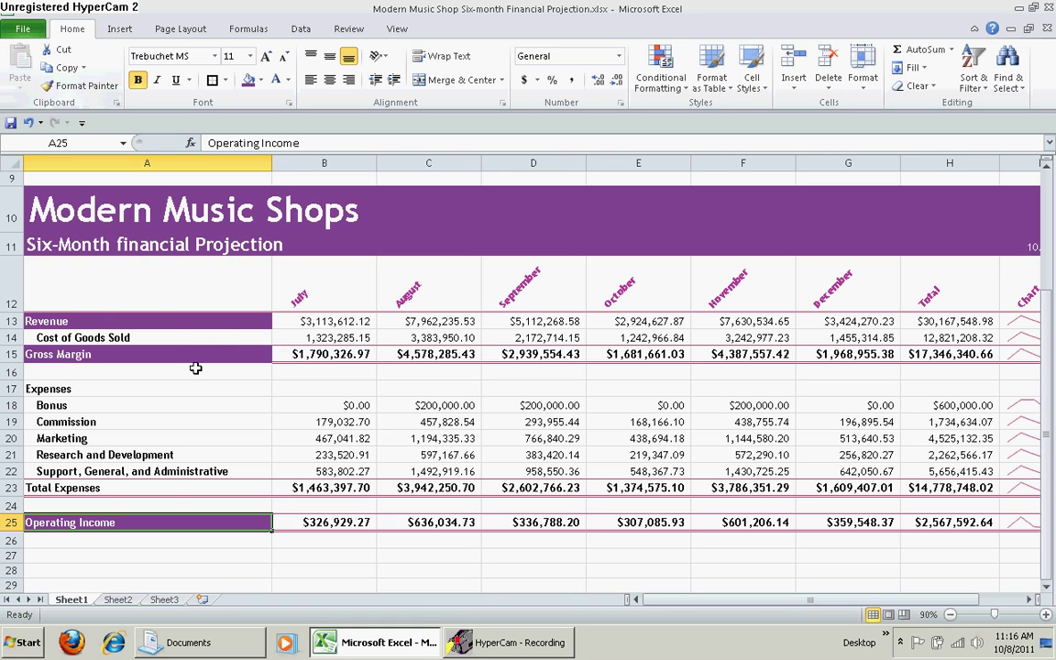